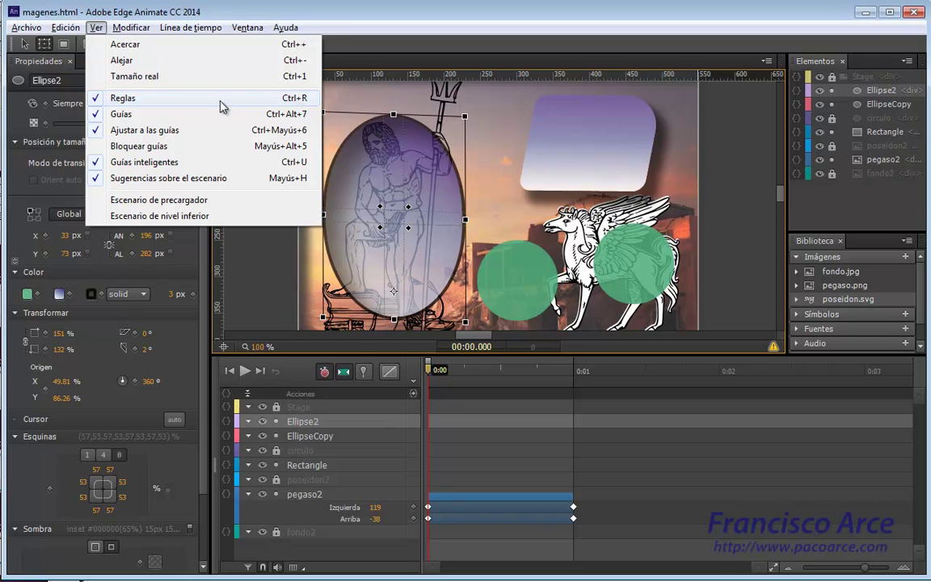
Hide the stage rulers and show them again.
left_click(155, 103)
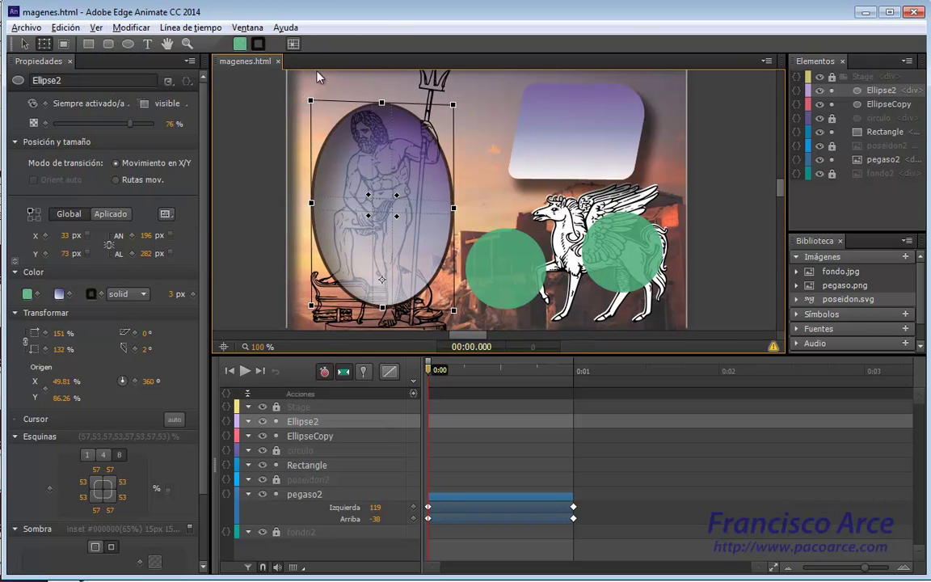
left_click(96, 28)
left_click(113, 99)
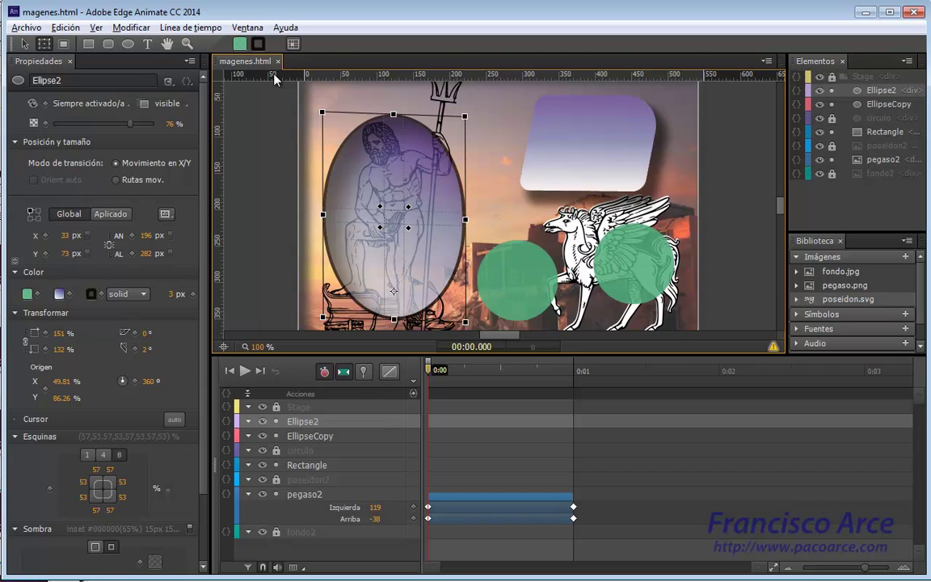
Place a horizontal guide at about 160 px and vertical guides at about 205 px and 405 px on the stage.
left_click_drag(275, 75, 286, 174)
left_click_drag(219, 160, 449, 156)
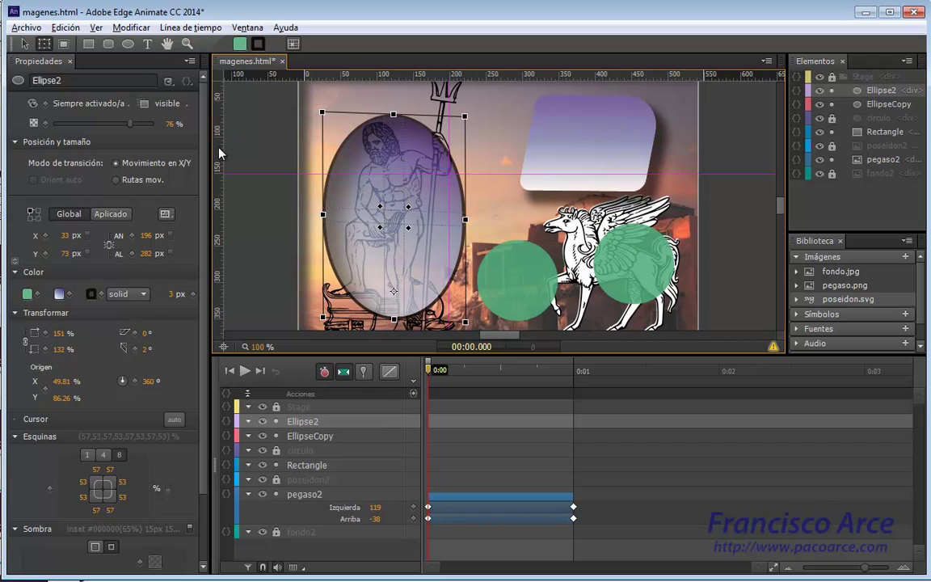
left_click_drag(564, 156, 595, 143)
Unlock the circulo and poseidon2 elements.
left_click(514, 273)
left_click(391, 227)
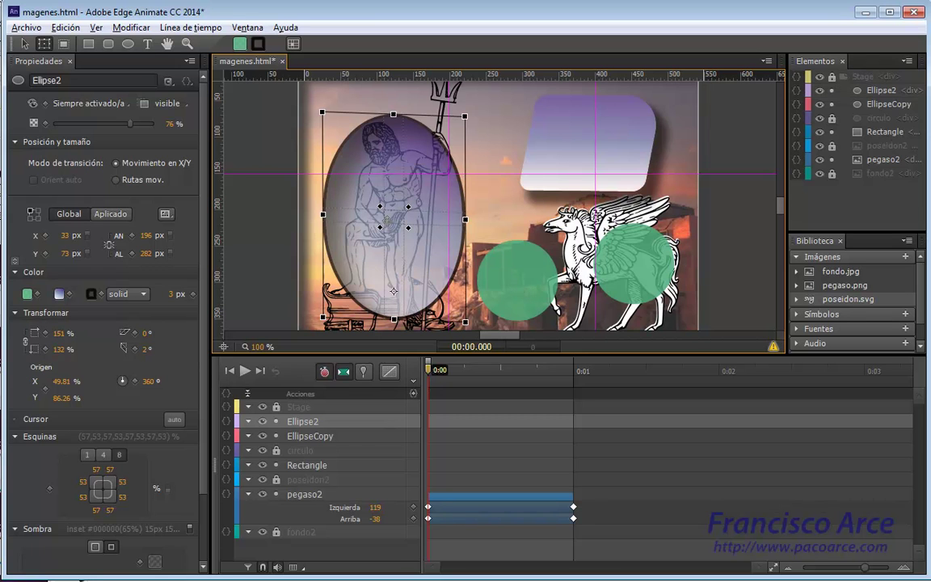
left_click(276, 409)
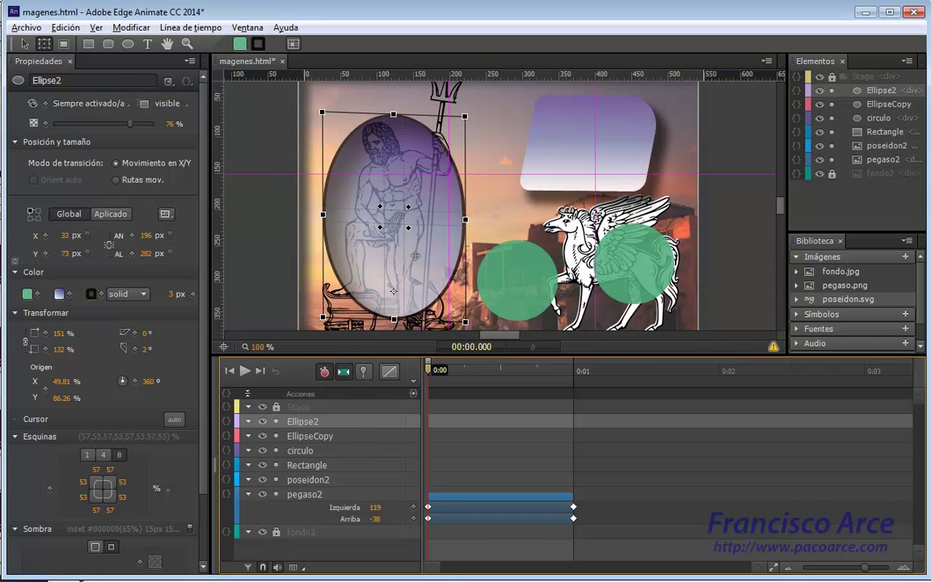
Move Ellipse2 against the second vertical guide and position poseidon2 at about X 30, Y 28 px.
left_click_drag(393, 291, 523, 303)
mouse_move(390, 210)
left_mouse_down()
mouse_move(383, 212)
mouse_move(405, 196)
mouse_move(390, 196)
mouse_move(392, 204)
left_mouse_up()
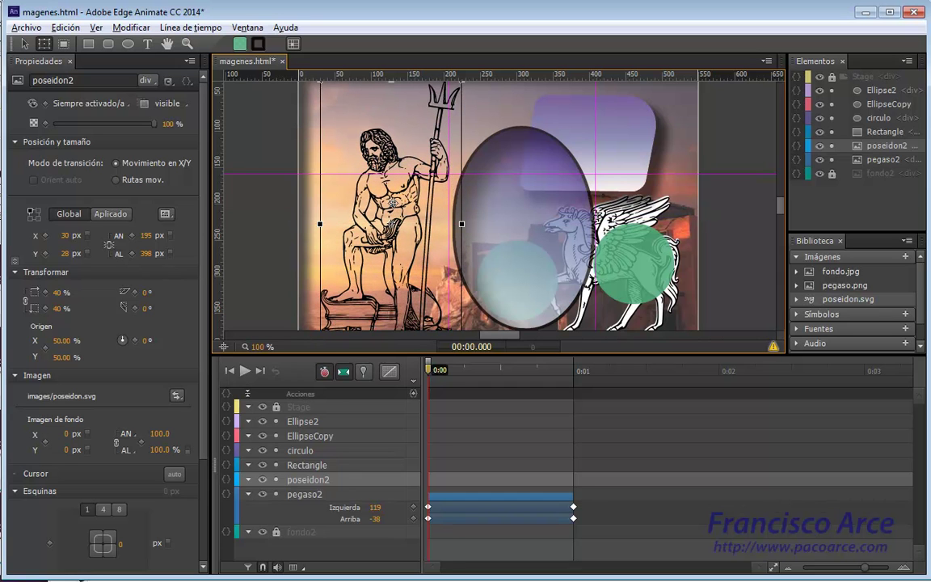
Turn off snapping to guides and draw an ellipse about 170 × 209 px over Poseidon, below the horizontal guide.
left_click(98, 28)
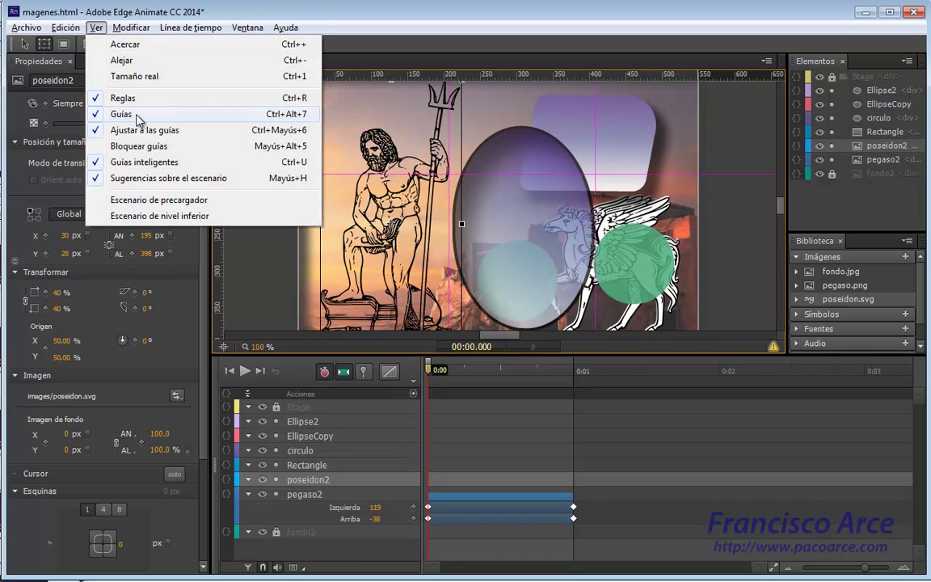
left_click(178, 140)
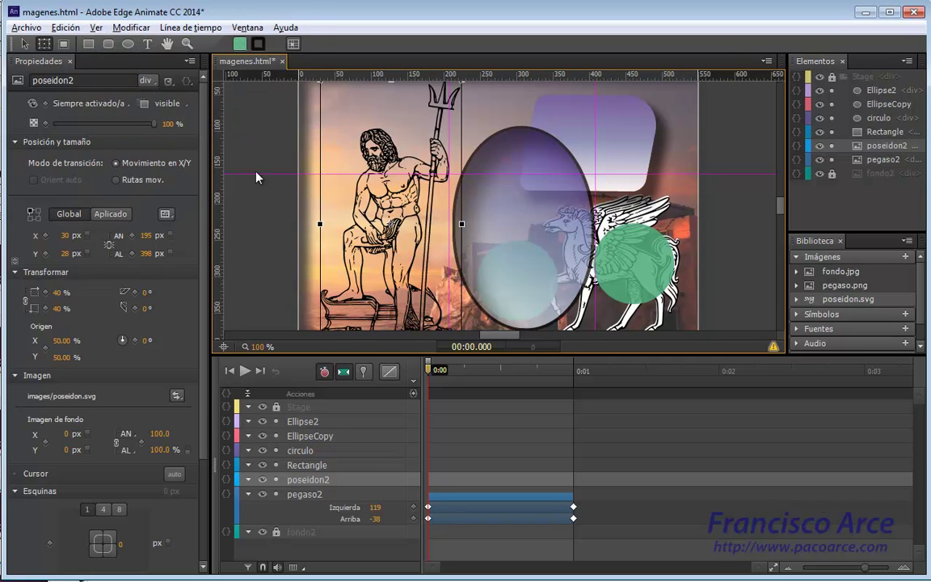
left_click(128, 44)
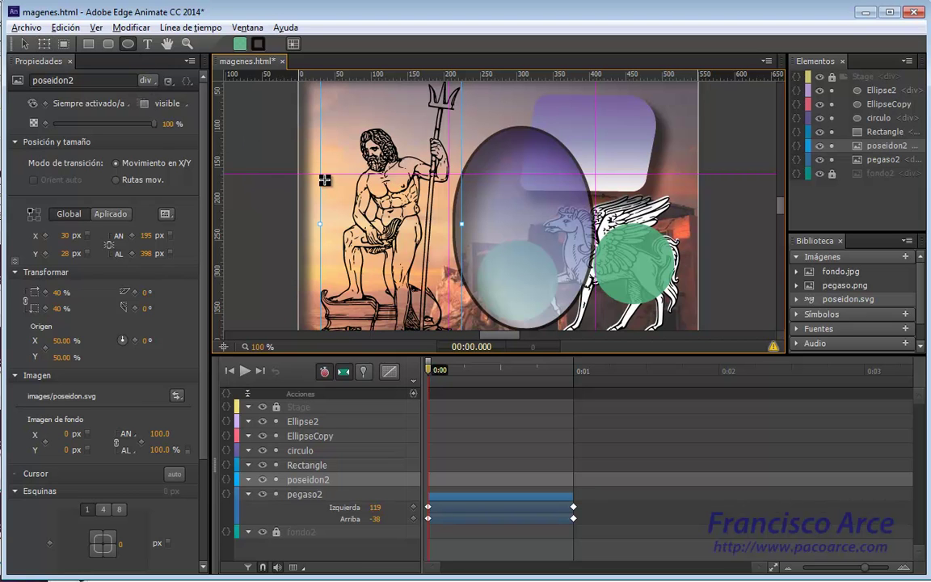
left_click_drag(321, 174, 444, 326)
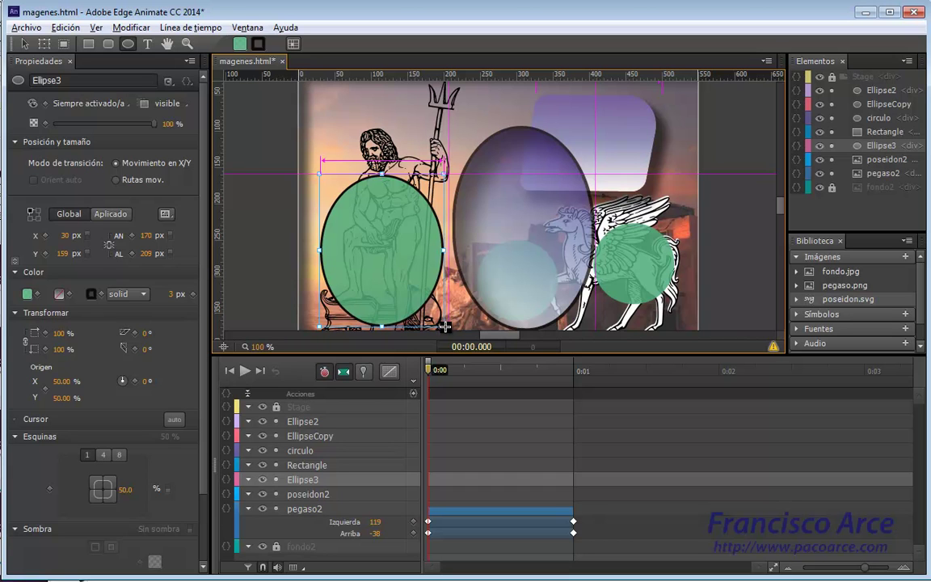
Delete the test ellipse and turn snapping to guides back on.
key("v")
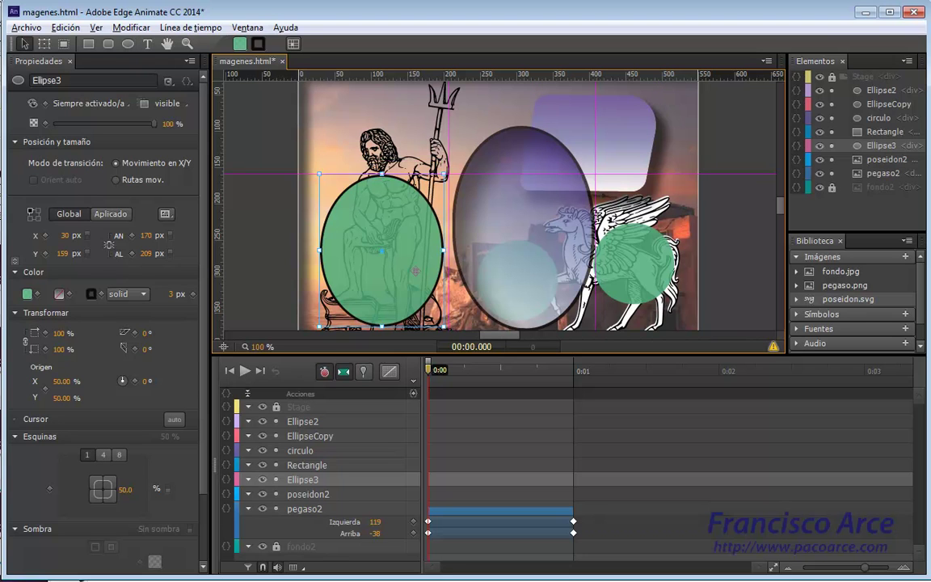
key("Delete")
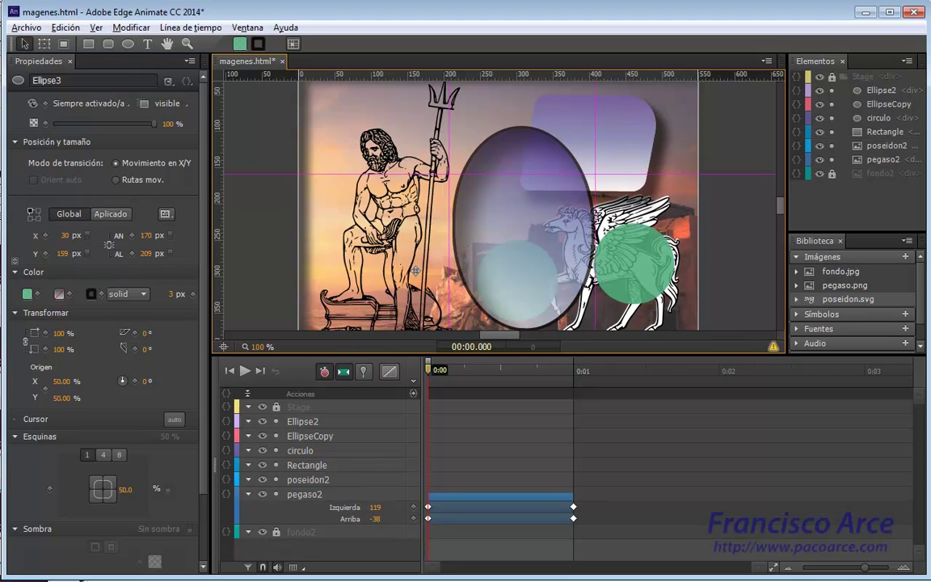
left_click(97, 29)
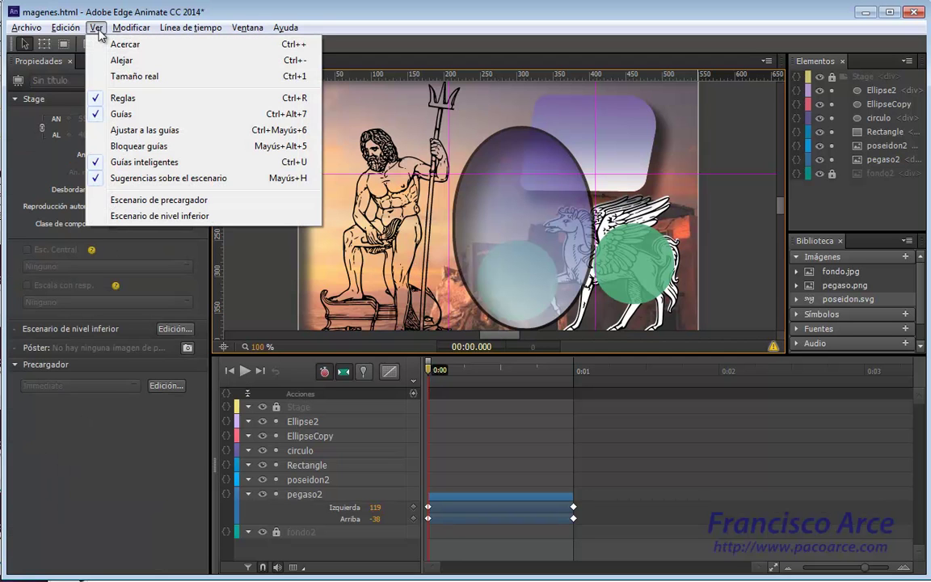
left_click(121, 131)
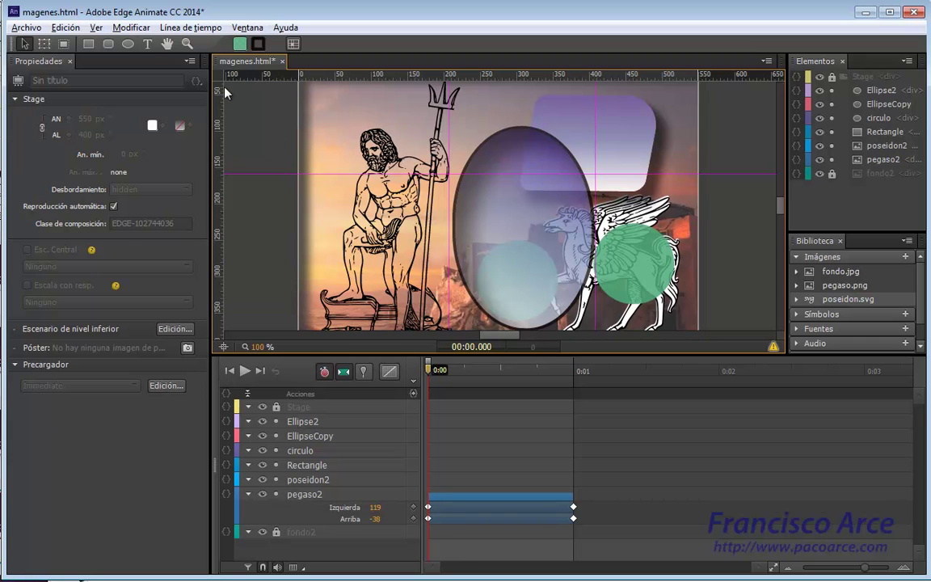
Draw an ellipse about 170 × 217 px over Poseidon between the guides with snapping on, and delete it.
left_click(125, 44)
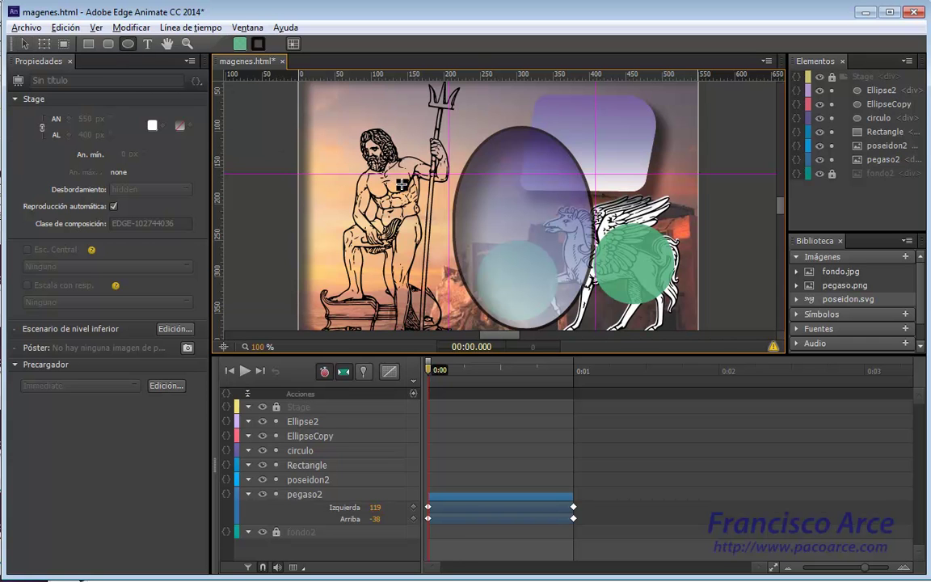
left_click_drag(324, 174, 448, 331)
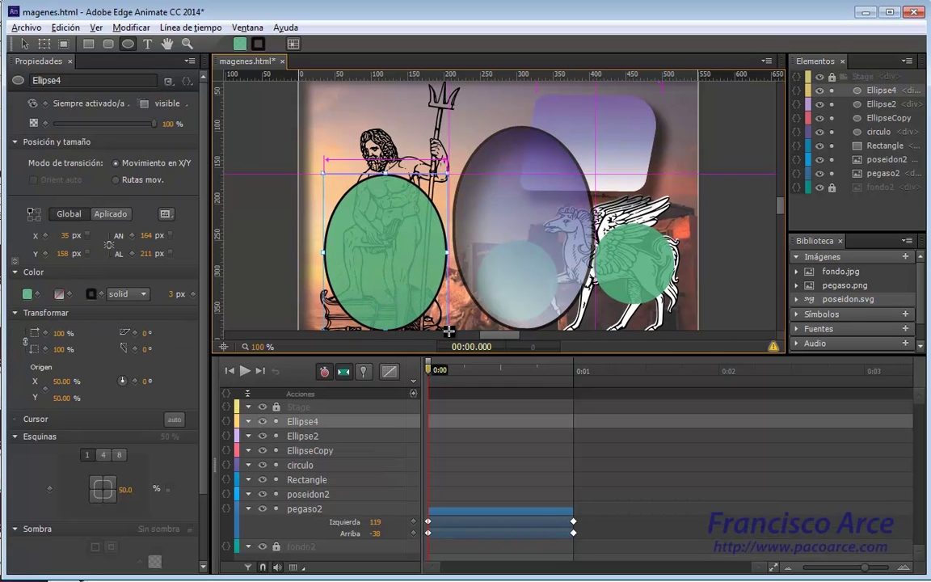
key("v")
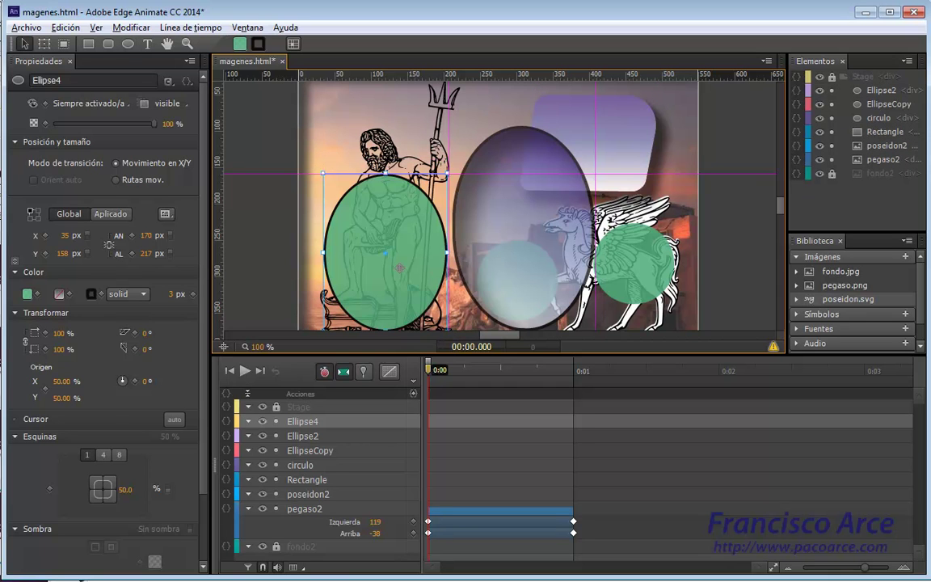
key("Delete")
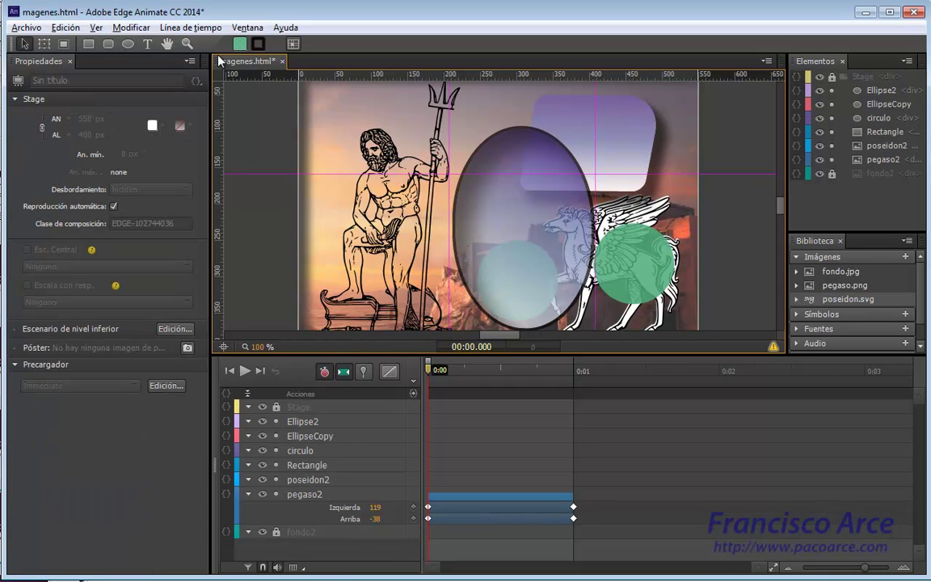
Turn off smart guides and move poseidon2 to about X 12, Y 22 px.
left_click(96, 27)
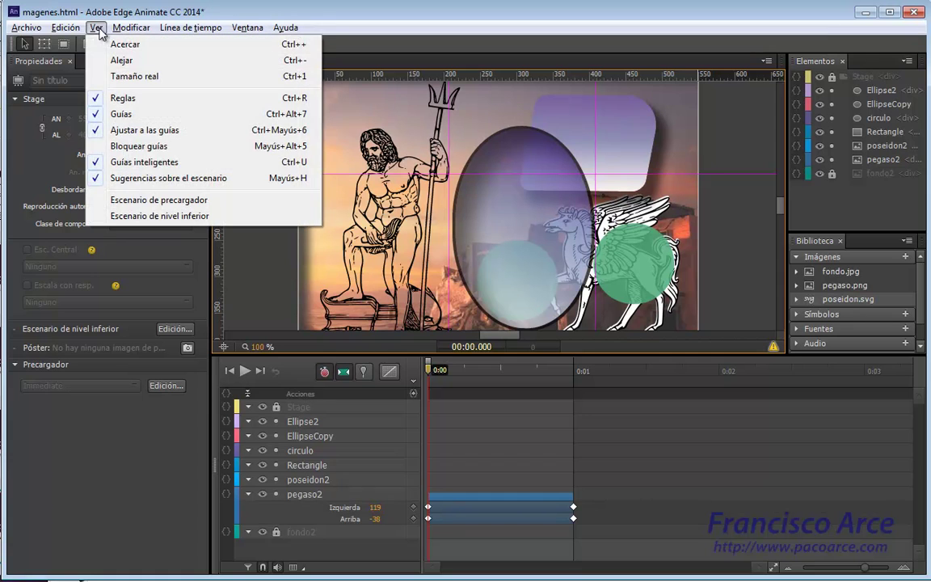
left_click(160, 163)
mouse_move(391, 219)
left_mouse_down()
mouse_move(371, 223)
mouse_move(395, 215)
mouse_move(382, 212)
left_mouse_up()
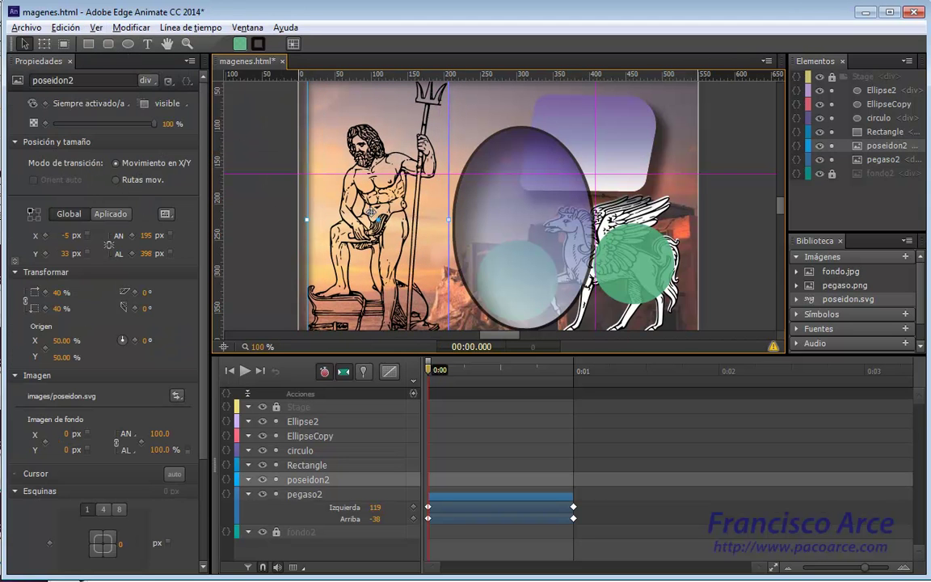
Turn smart guides back on and move poseidon2 up to about X 12, Y -7 px.
left_click(95, 28)
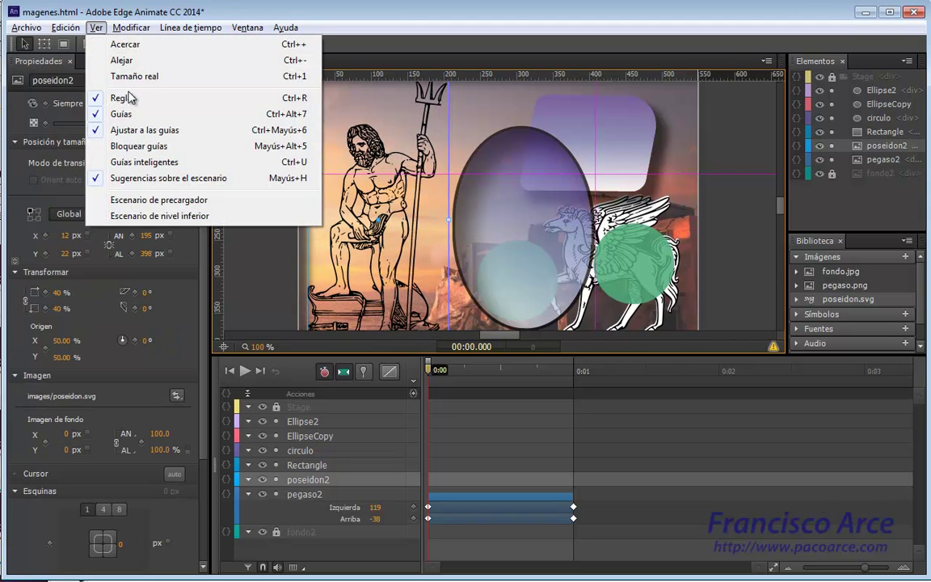
left_click(162, 162)
mouse_move(358, 202)
left_mouse_down()
mouse_move(377, 220)
mouse_move(372, 232)
mouse_move(382, 182)
mouse_move(393, 193)
mouse_move(368, 190)
left_mouse_up()
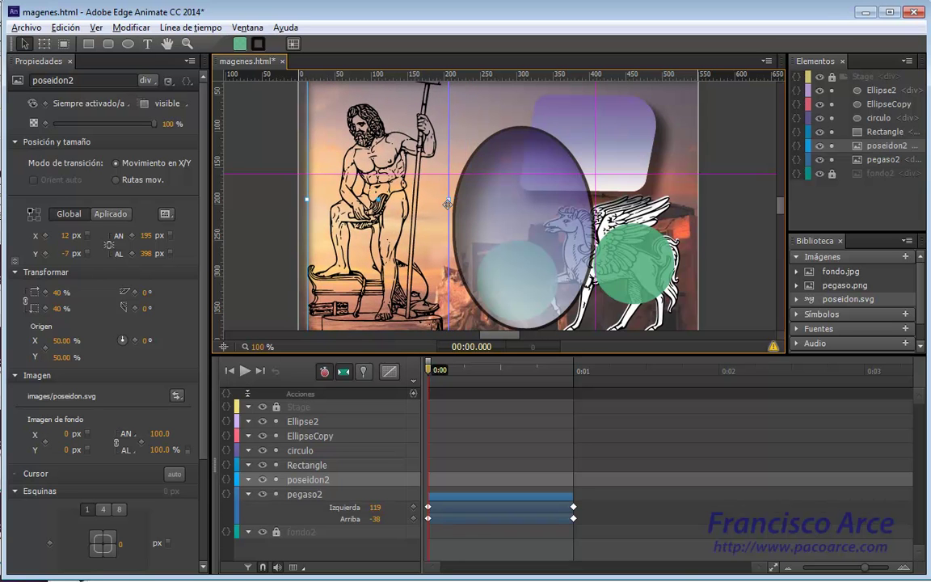
Move pegaso2 to the stage's right edge, at about X 362, Y 177 px.
left_click(565, 228)
mouse_move(566, 227)
left_mouse_down()
mouse_move(571, 250)
mouse_move(601, 155)
mouse_move(597, 243)
mouse_move(578, 237)
mouse_move(618, 243)
mouse_move(574, 243)
left_mouse_up()
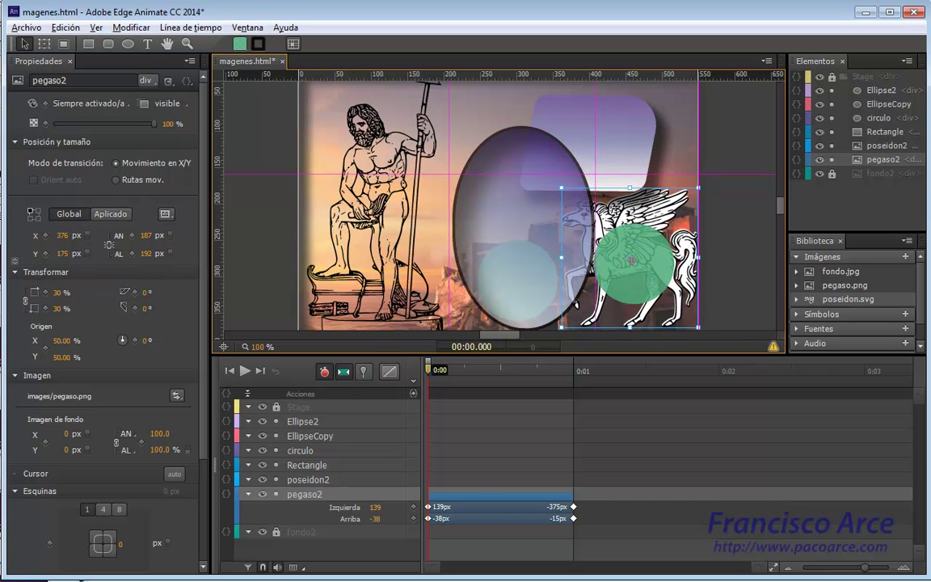
left_click_drag(632, 260, 628, 258)
Raise the horizontal guide to about 58 px and align the top of poseidon2 with it.
left_click(95, 28)
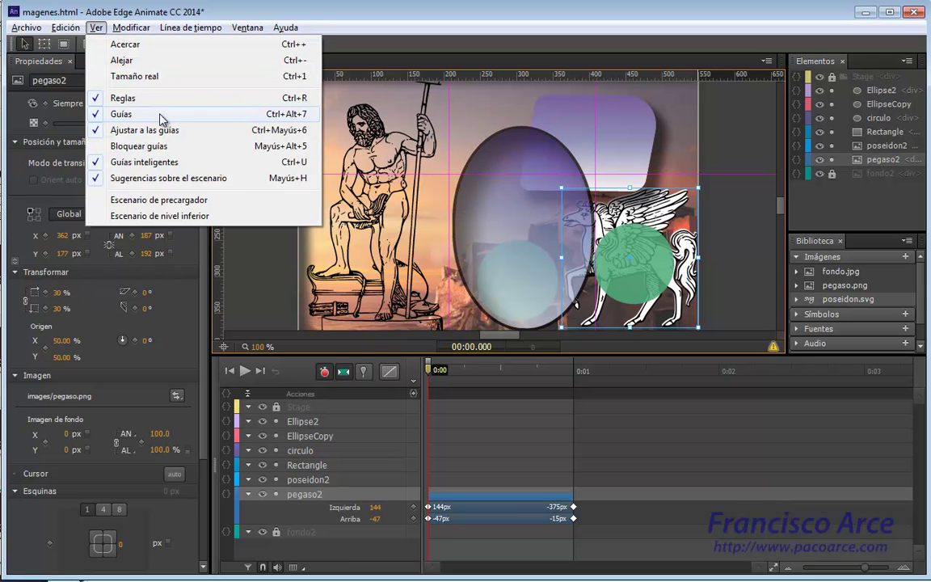
left_click(358, 74)
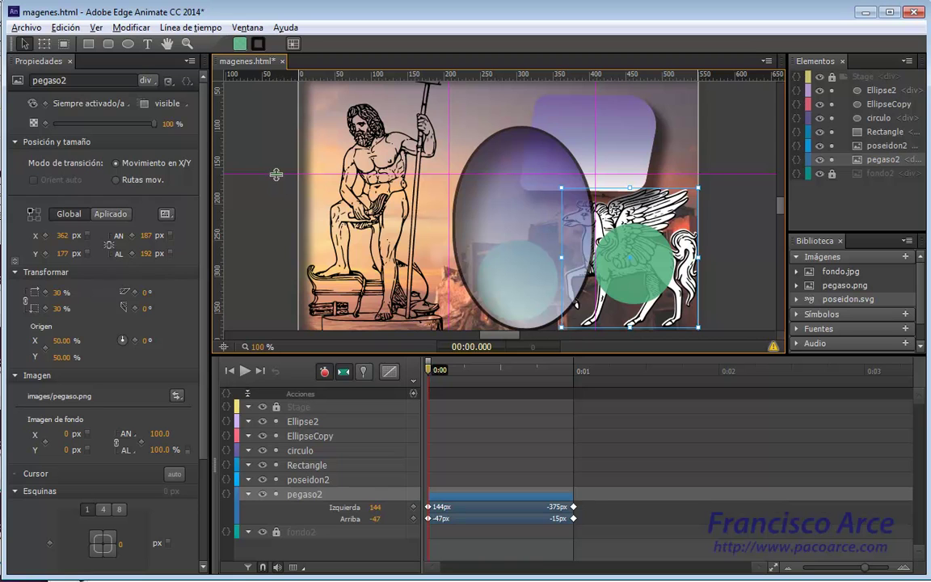
left_click_drag(276, 174, 276, 99)
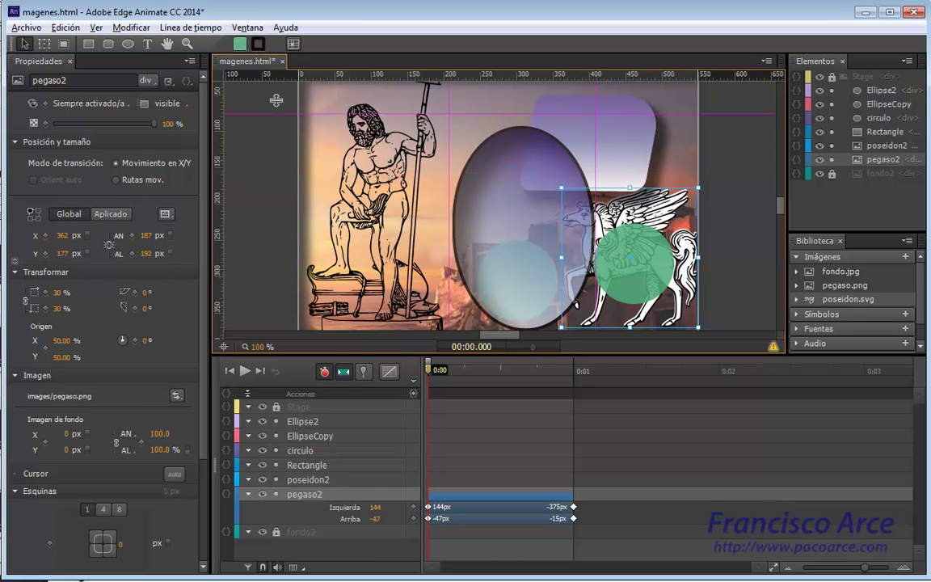
left_click(312, 132)
left_click_drag(343, 147, 339, 185)
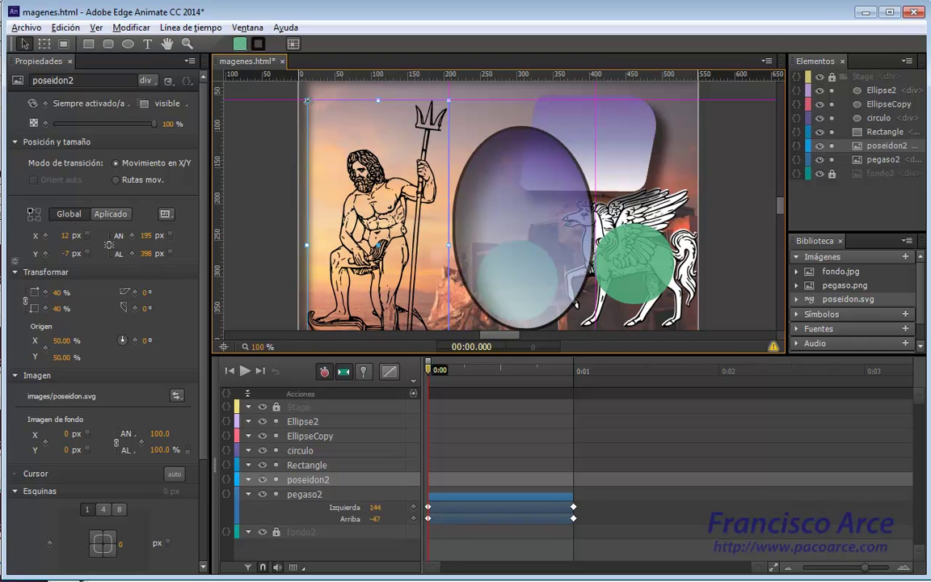
Shrink poseidon2 to about 149 × 339 px and place it at about X 37, Y 56 px.
left_click_drag(306, 101, 339, 141)
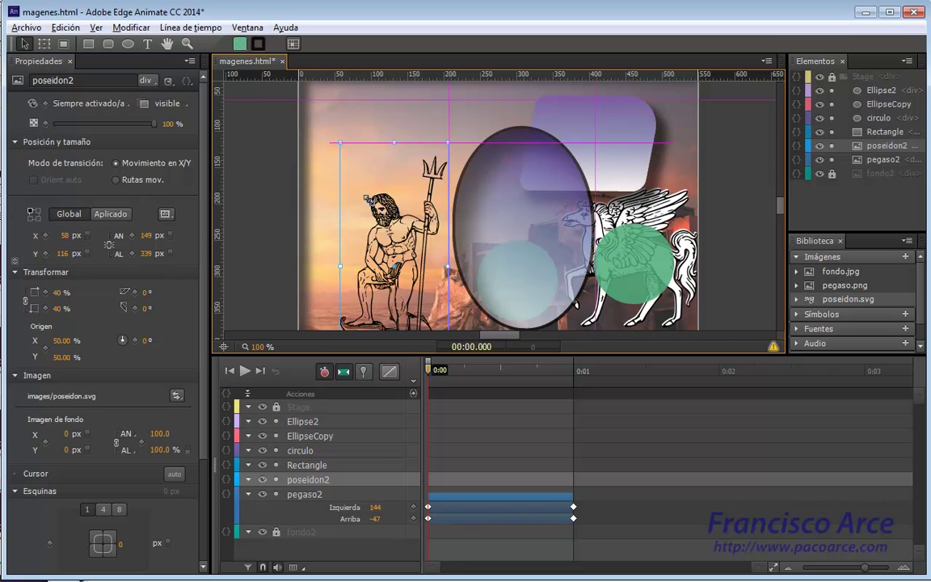
left_click_drag(393, 228, 377, 188)
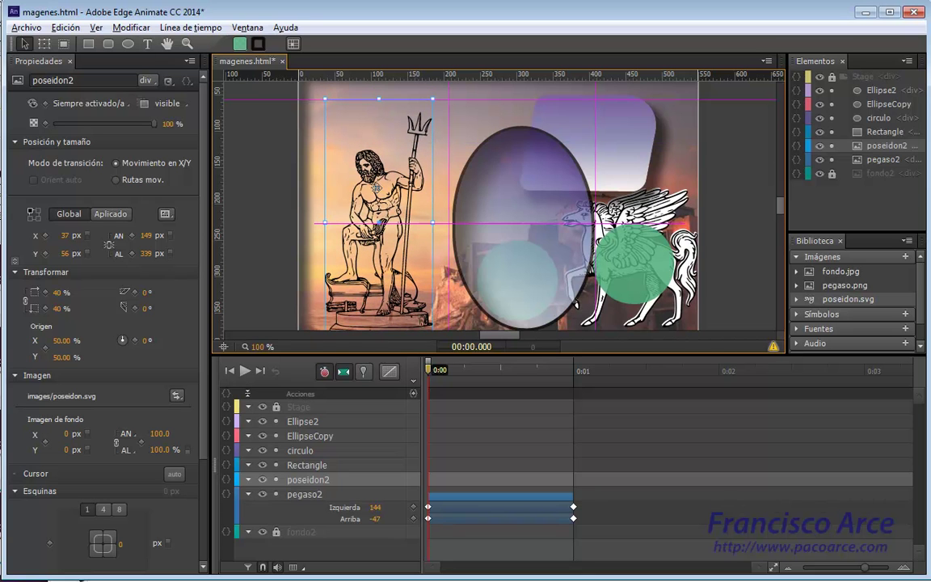
Shrink Ellipse2 between the two vertical guides and move circulo to about X 37, Y 248 px.
left_click(501, 221)
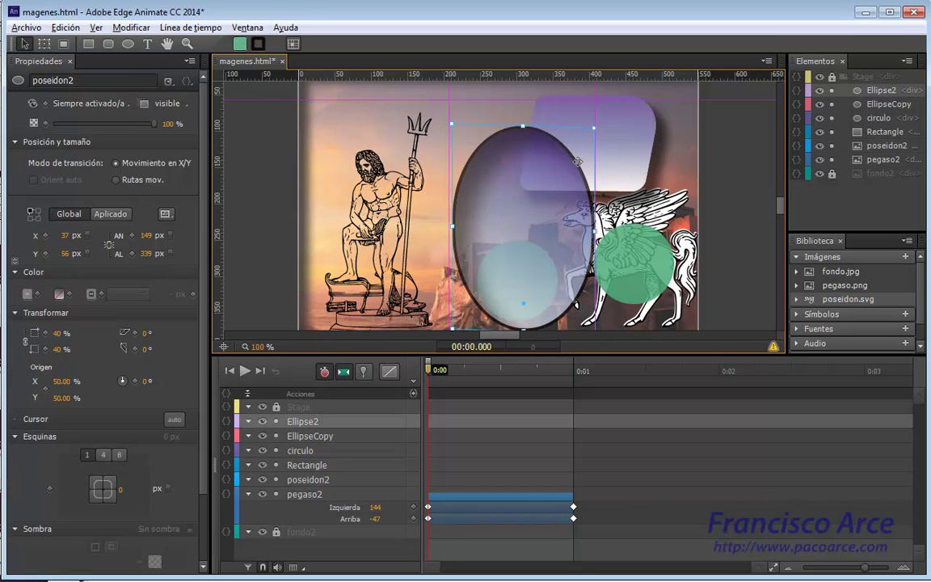
left_click_drag(594, 128, 566, 159)
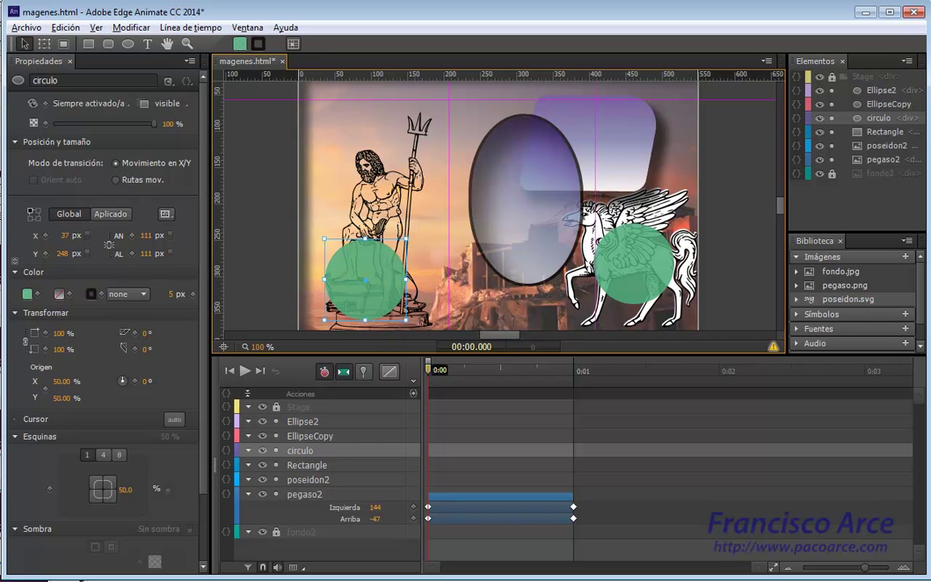
Hide the rulers and the guides on the stage.
left_click(96, 28)
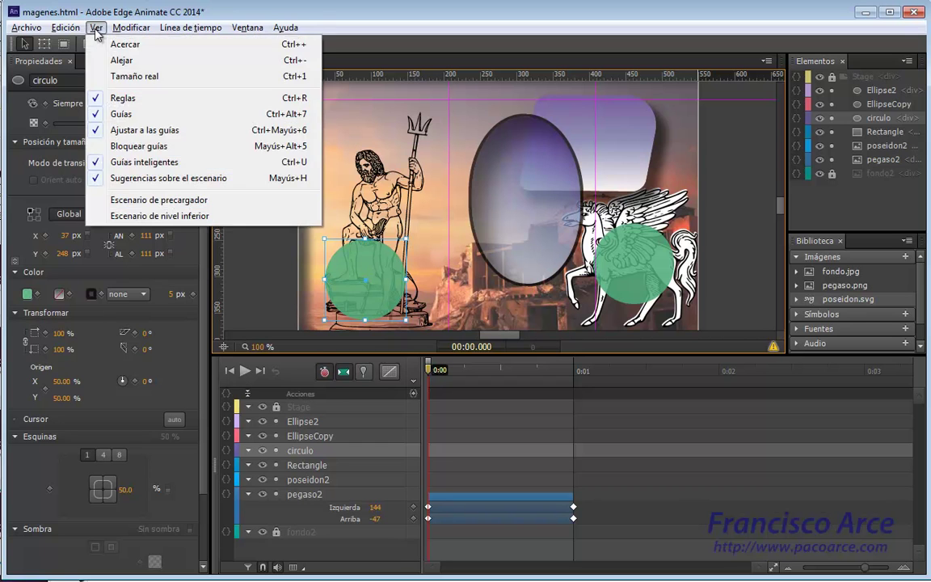
left_click(139, 97)
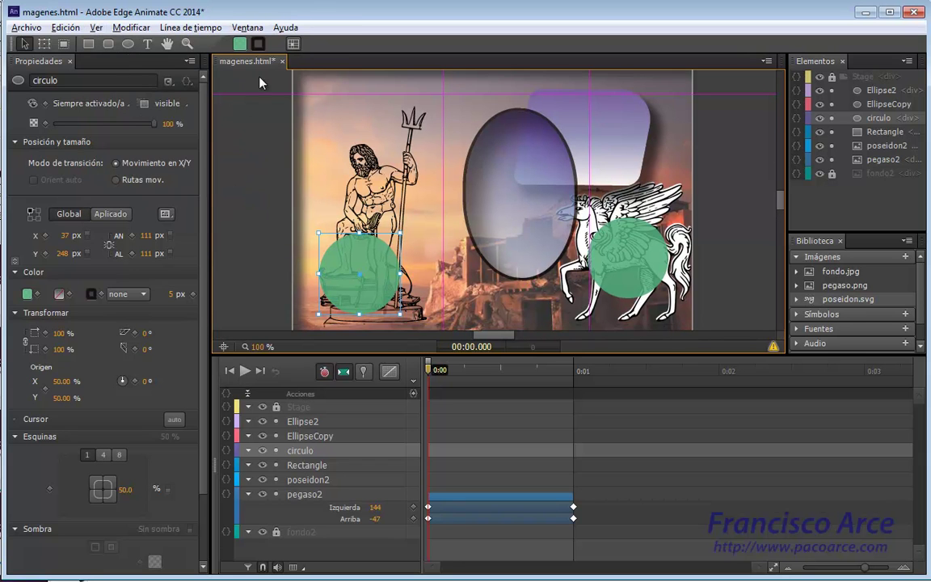
left_click(96, 28)
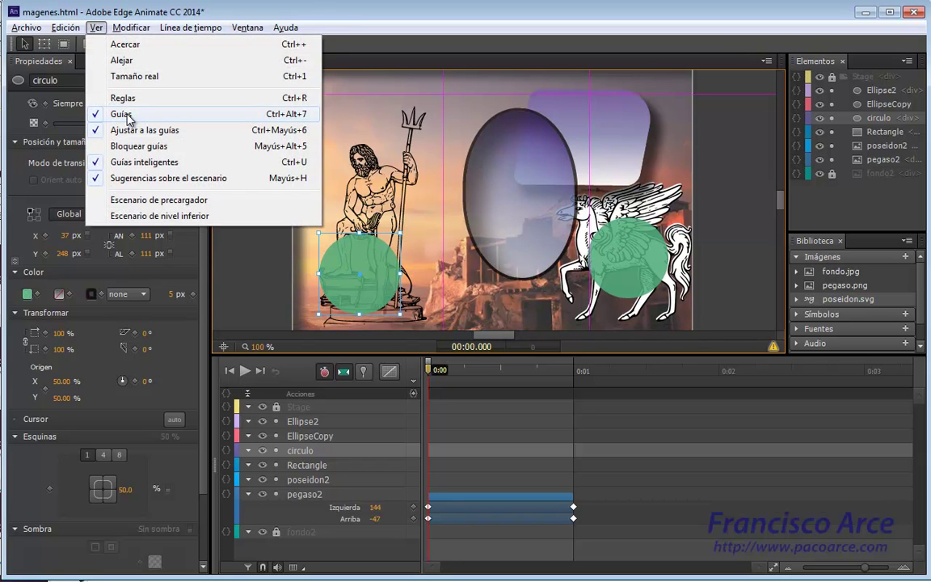
left_click(126, 115)
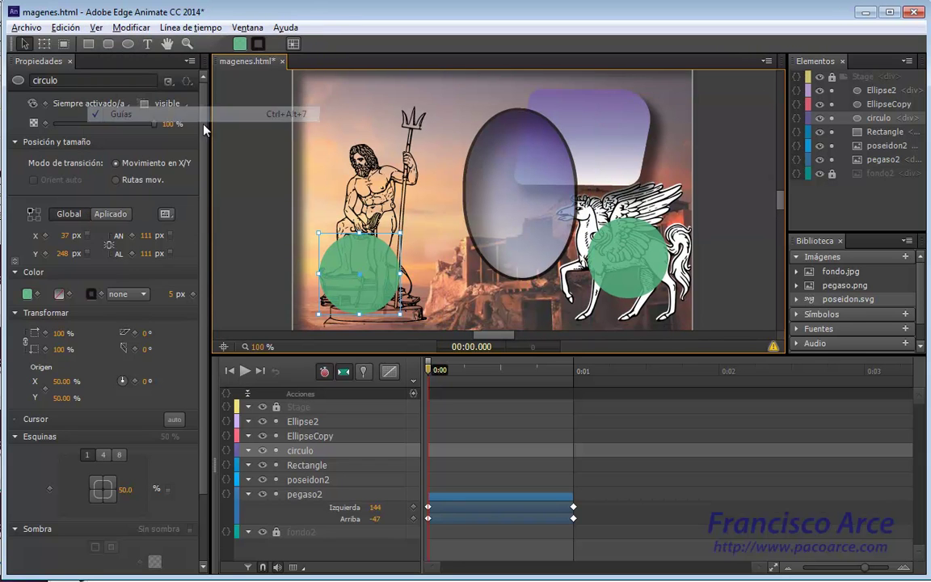
Move Ellipse2 to about X 223, Y 127 px using the smart guides.
left_click(516, 197)
left_click_drag(516, 198, 512, 235)
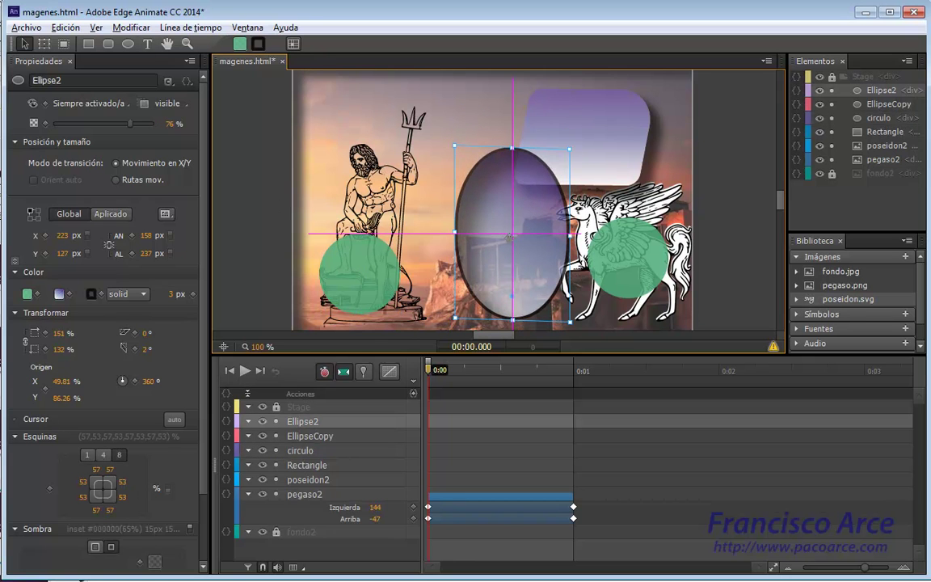
left_click_drag(511, 236, 512, 235)
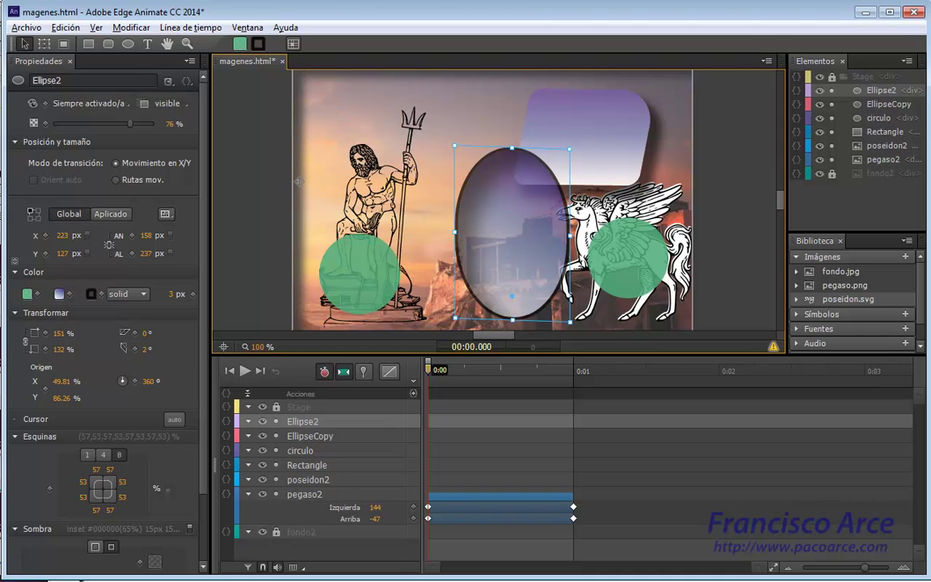
Move poseidon2 up to about X 37, Y 39 px and Rectangle to about X 324, Y 44 px.
left_click(332, 158)
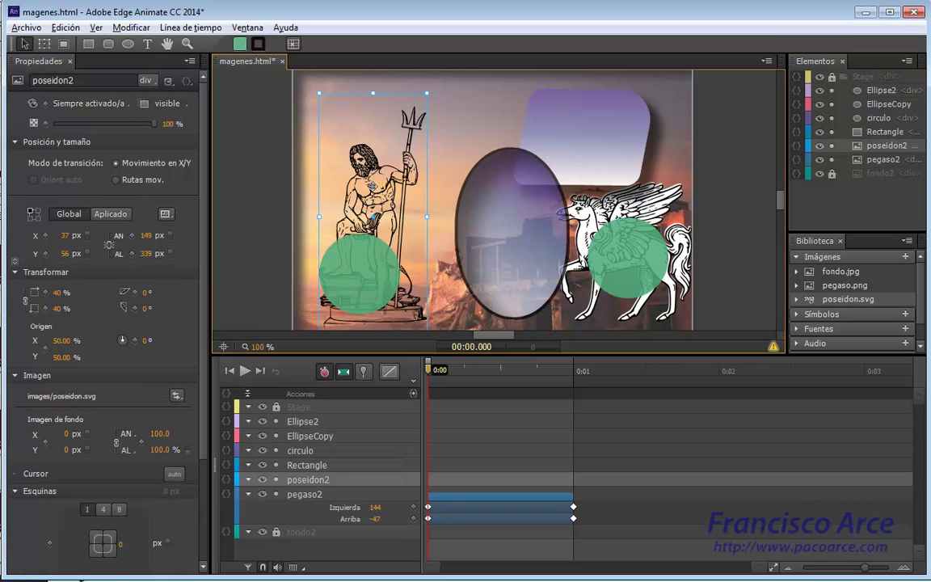
left_click_drag(374, 181, 374, 174)
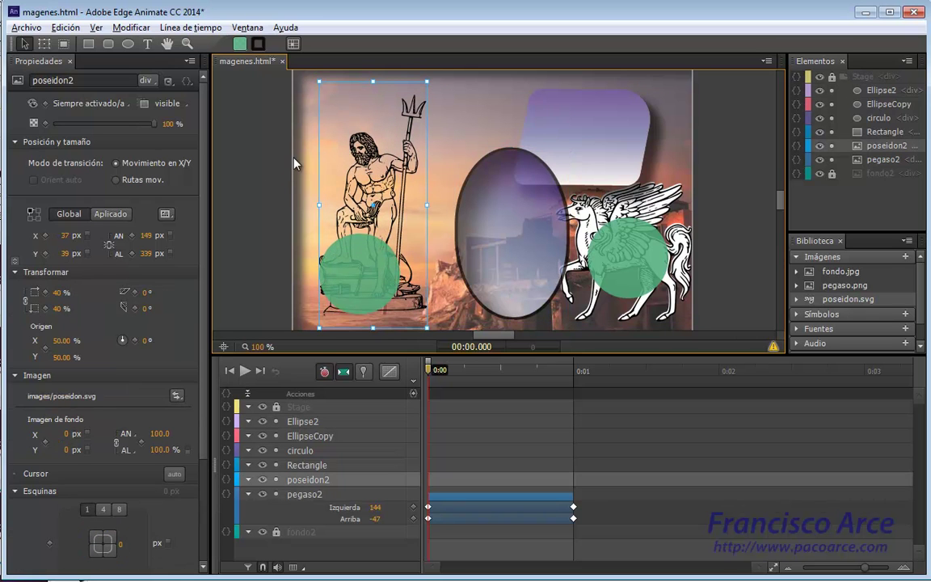
left_click(568, 135)
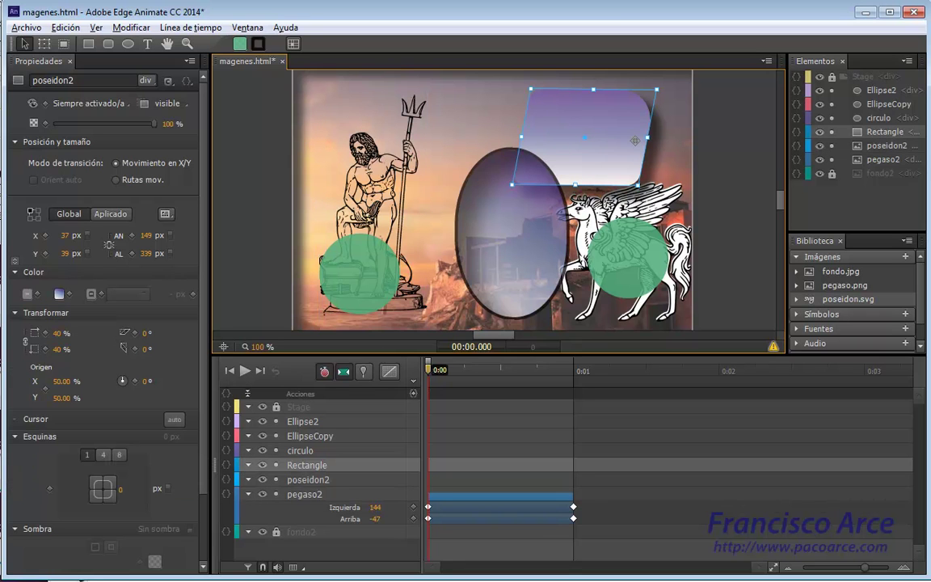
left_click_drag(607, 168, 618, 170)
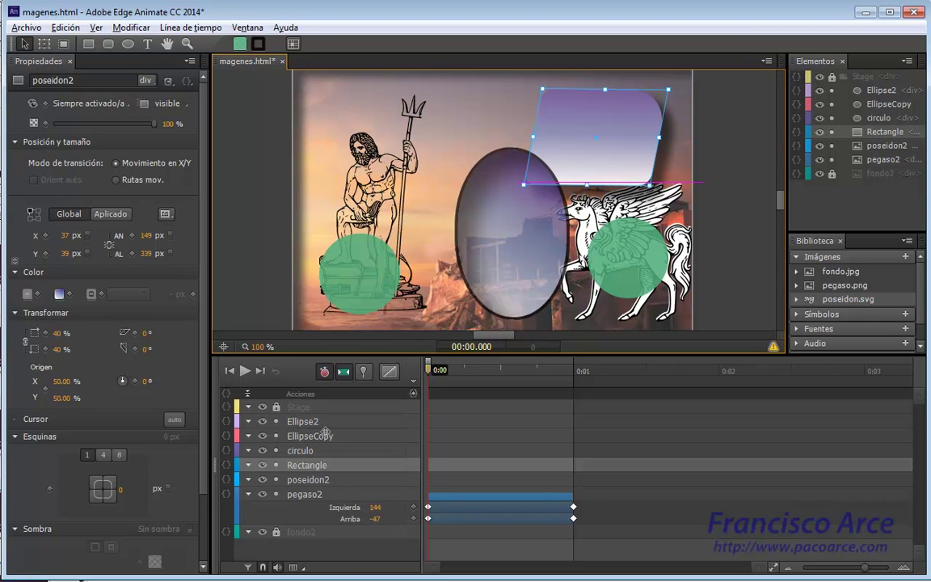
key("ctrl+z")
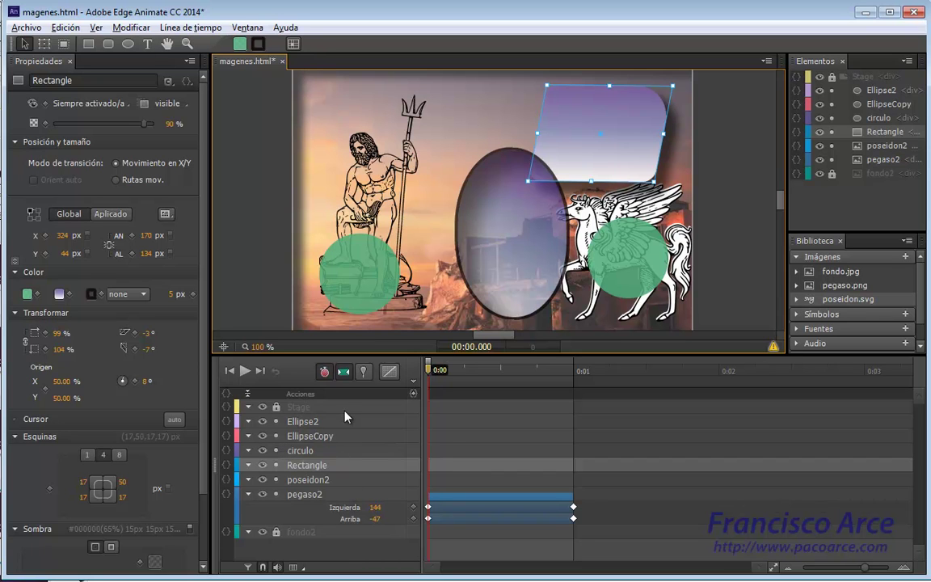
Send Ellipse2 one level backward in the stacking order.
left_click(503, 257)
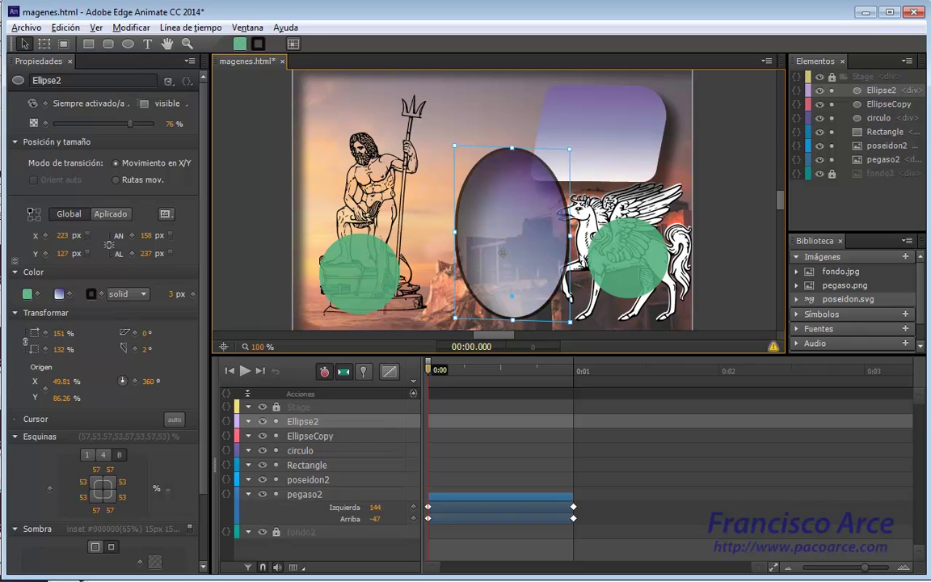
right_click(503, 247)
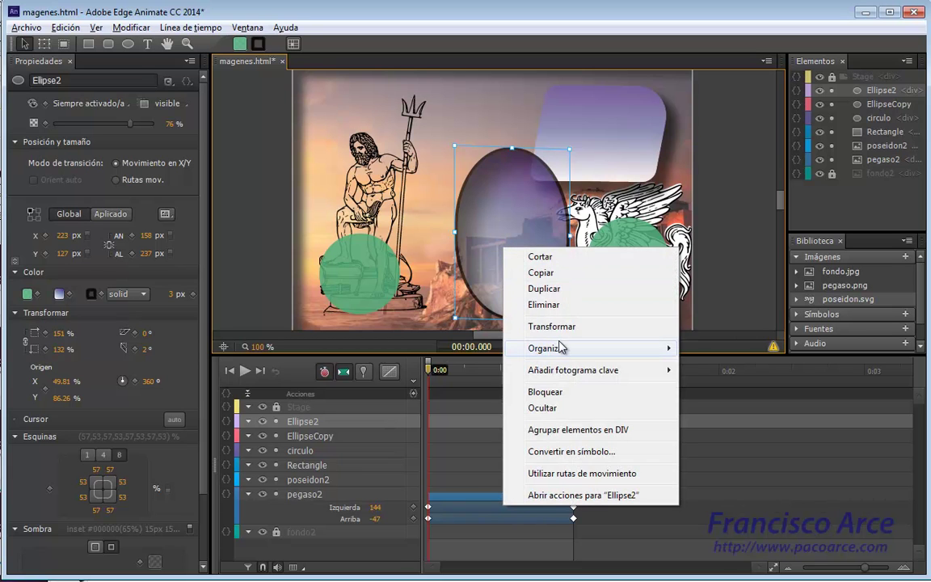
mouse_move(562, 349)
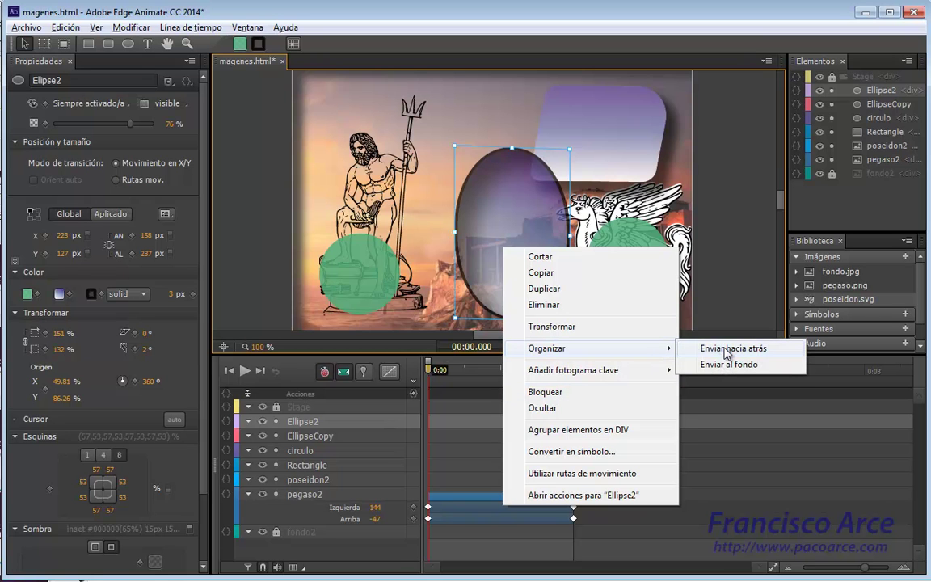
left_click(726, 353)
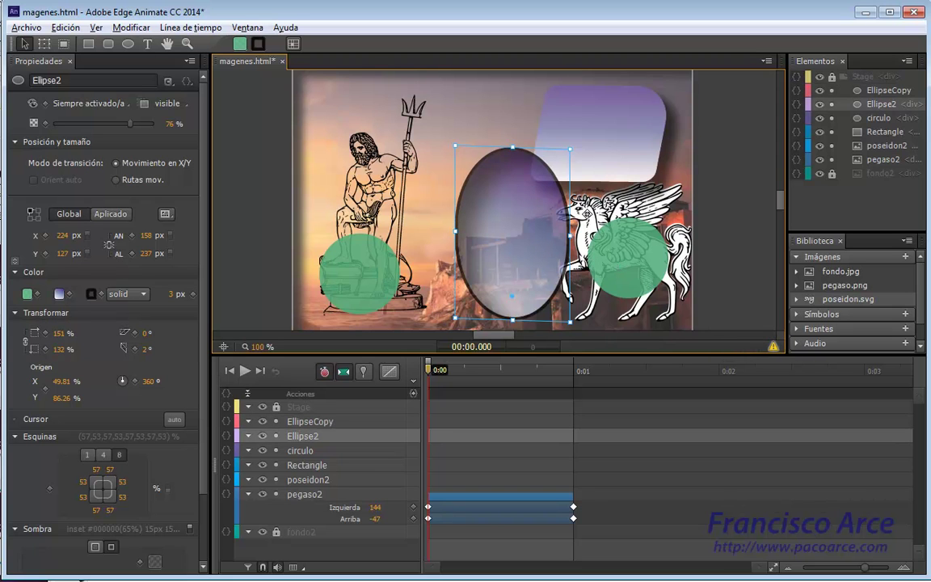
Bring pegaso2 to the front of all the other elements.
left_click(587, 209)
right_click(588, 214)
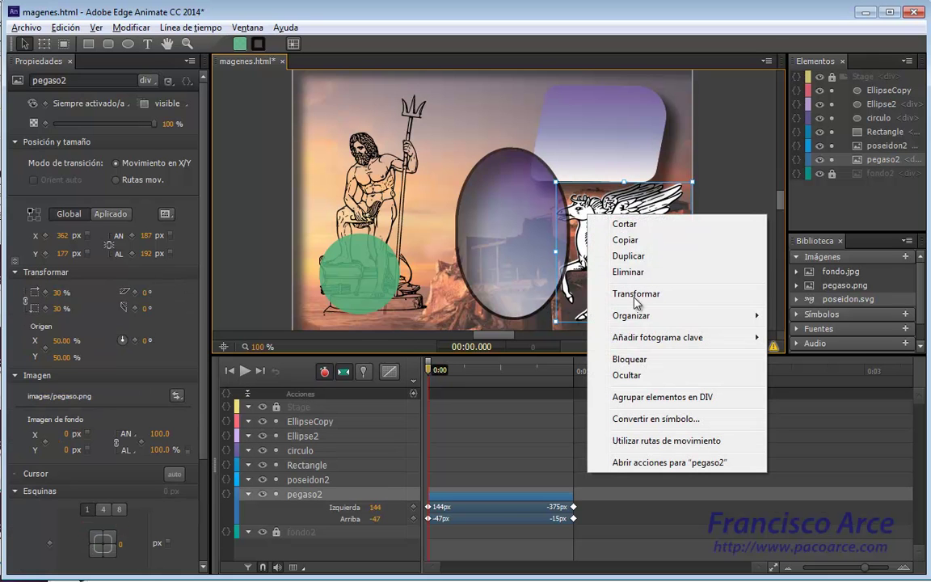
mouse_move(639, 320)
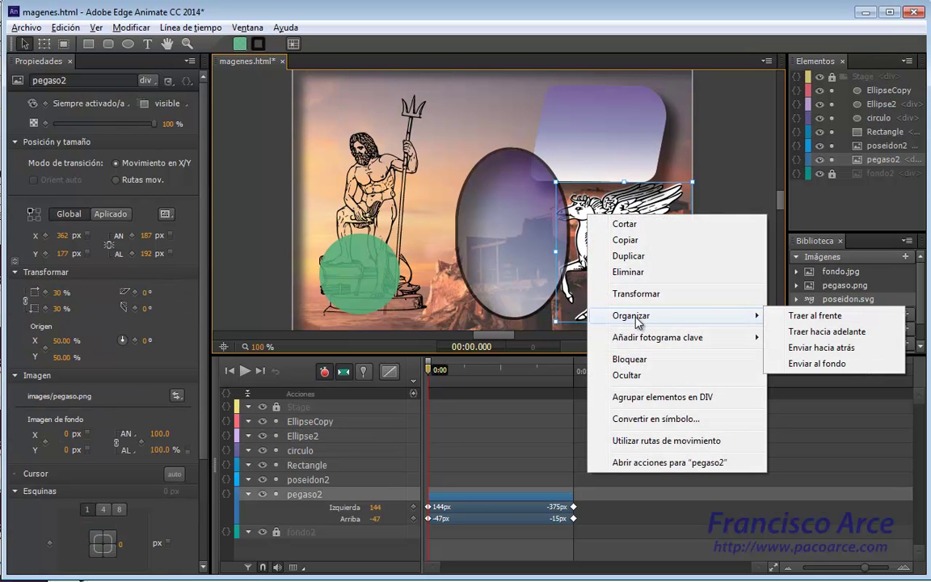
left_click(803, 316)
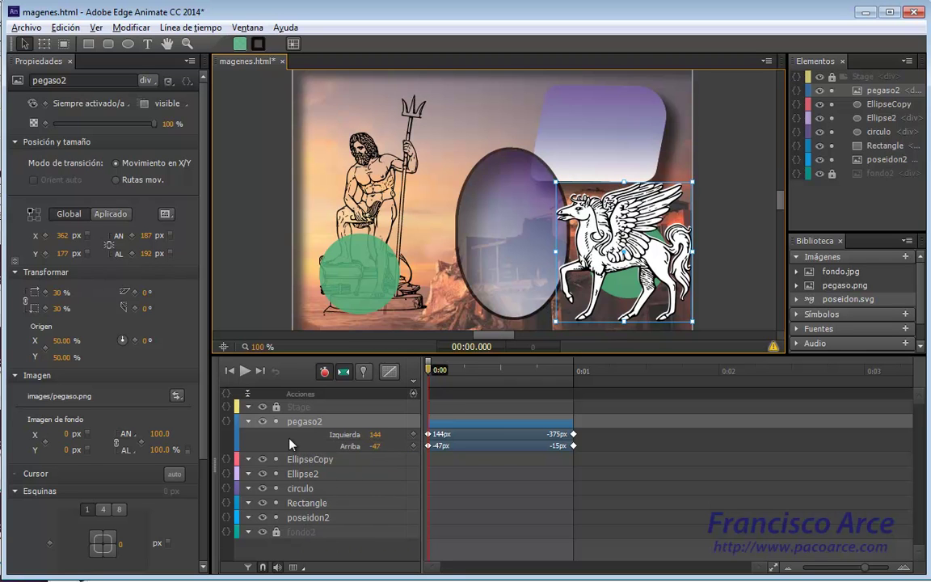
Collapse and expand pegaso2's timeline properties, hide and show the element, and lock and unlock it.
left_click(376, 423)
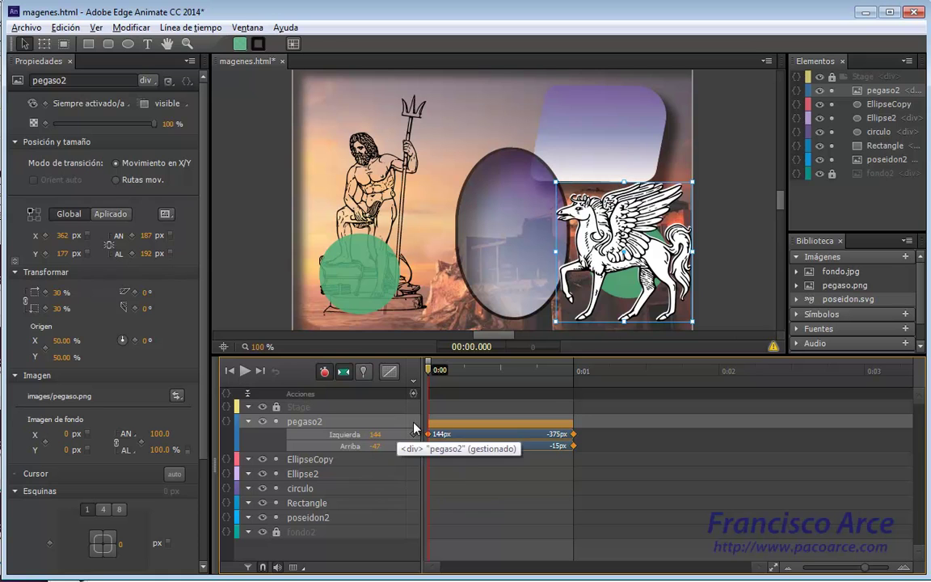
left_click(249, 422)
left_click(249, 422)
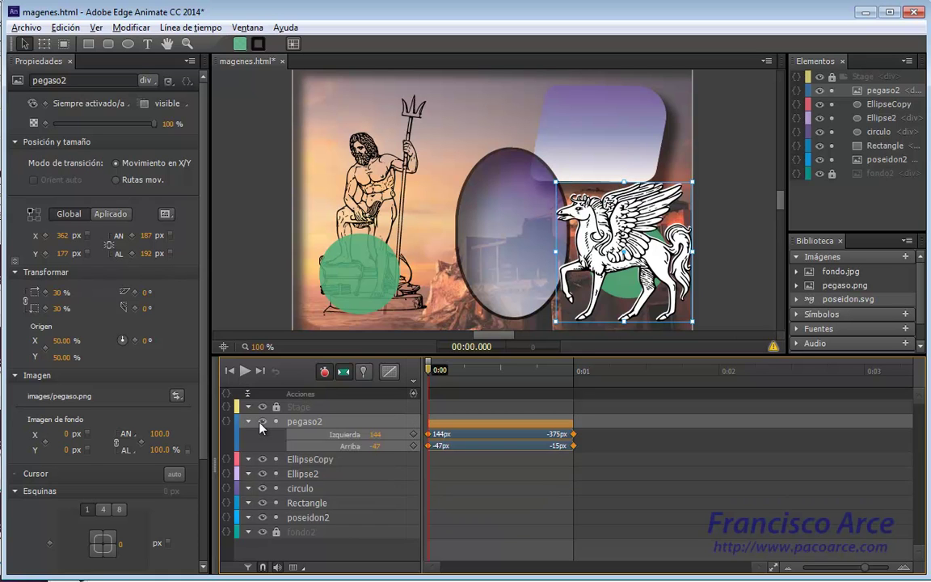
left_click(262, 421)
left_click(262, 421)
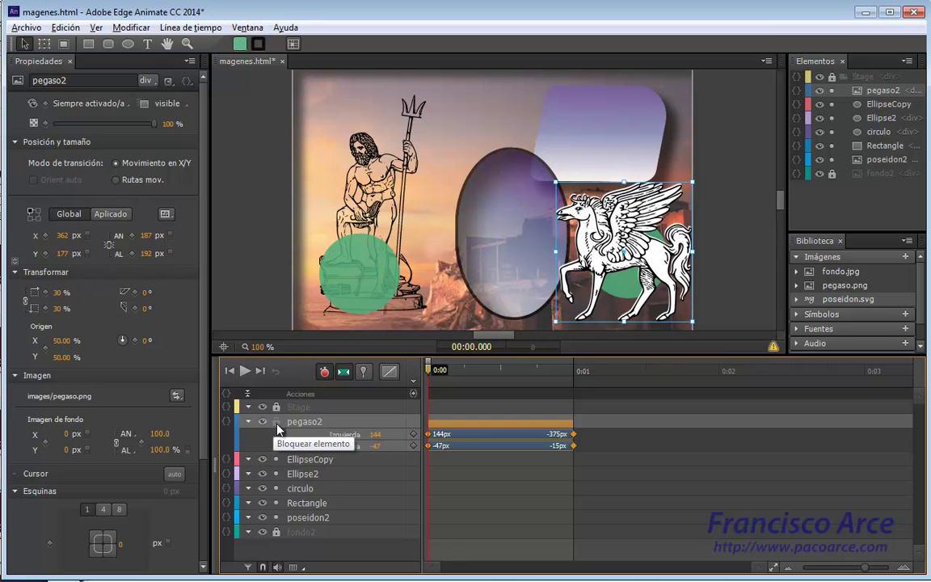
left_click(277, 424)
left_click(277, 424)
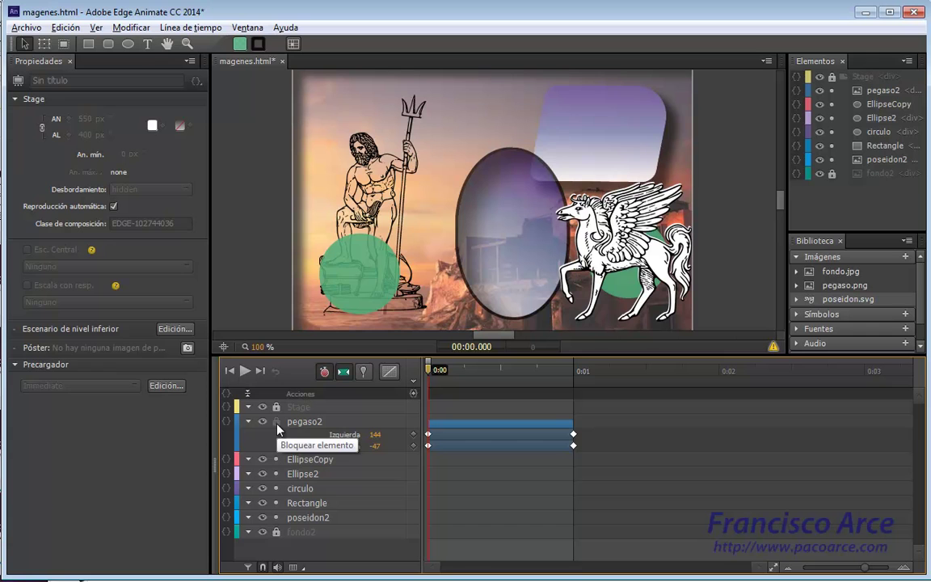
left_click(323, 435)
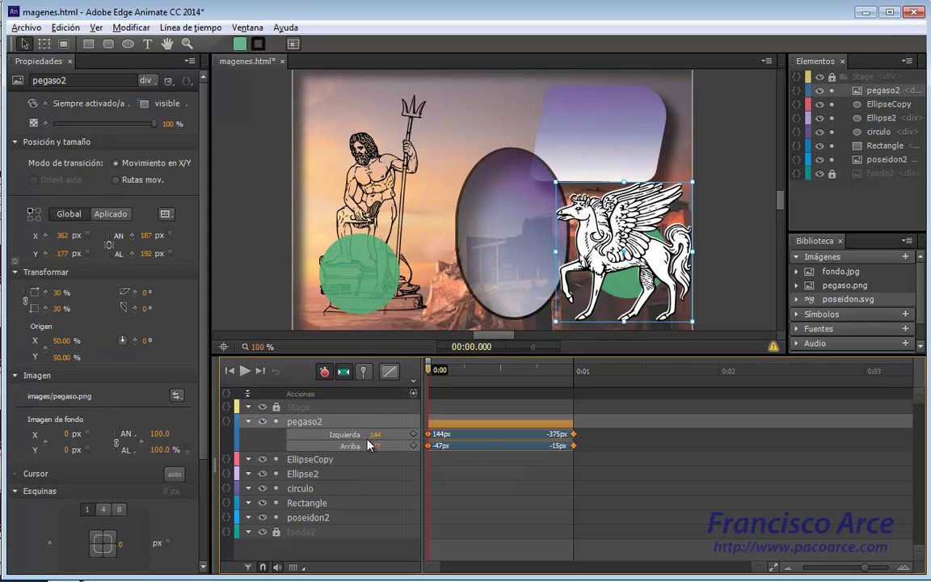
Examine the stacking-order and alignment options offered for circulo.
right_click(366, 259)
mouse_move(404, 366)
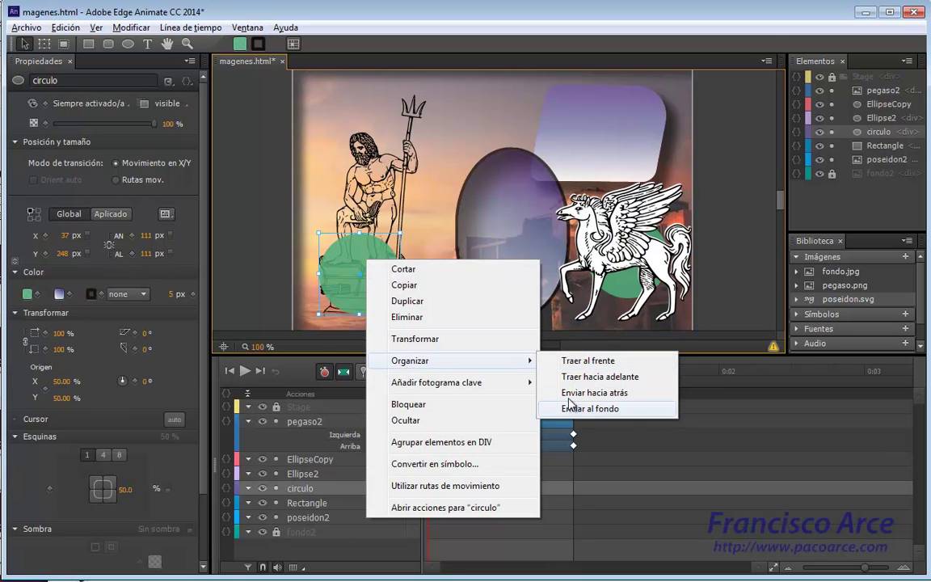
key("Escape")
key("Escape")
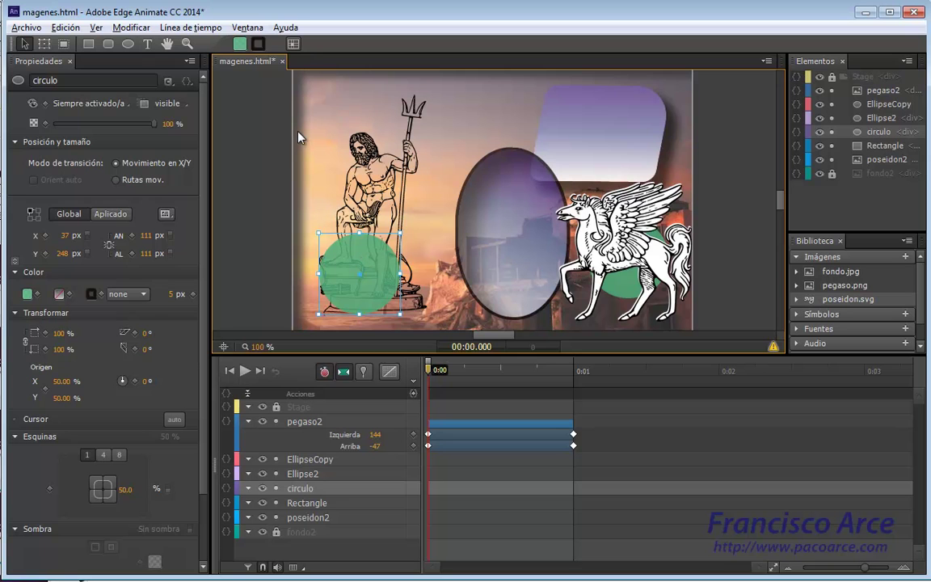
left_click(143, 31)
mouse_move(152, 45)
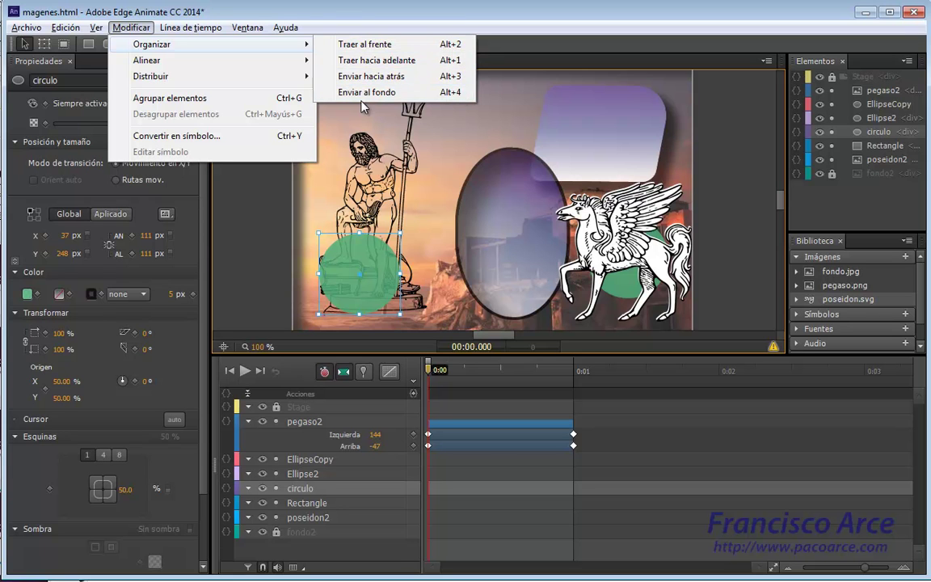
mouse_move(245, 69)
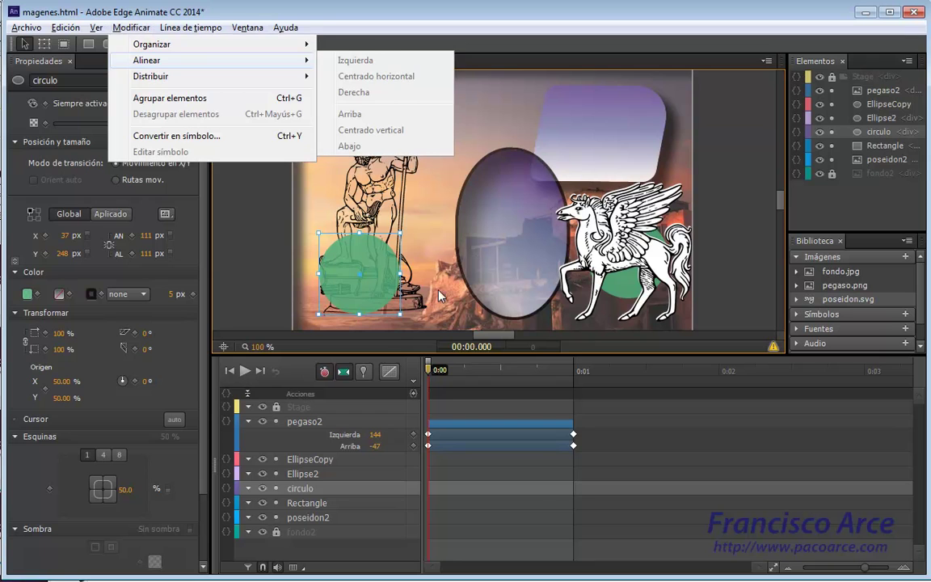
left_click(382, 297)
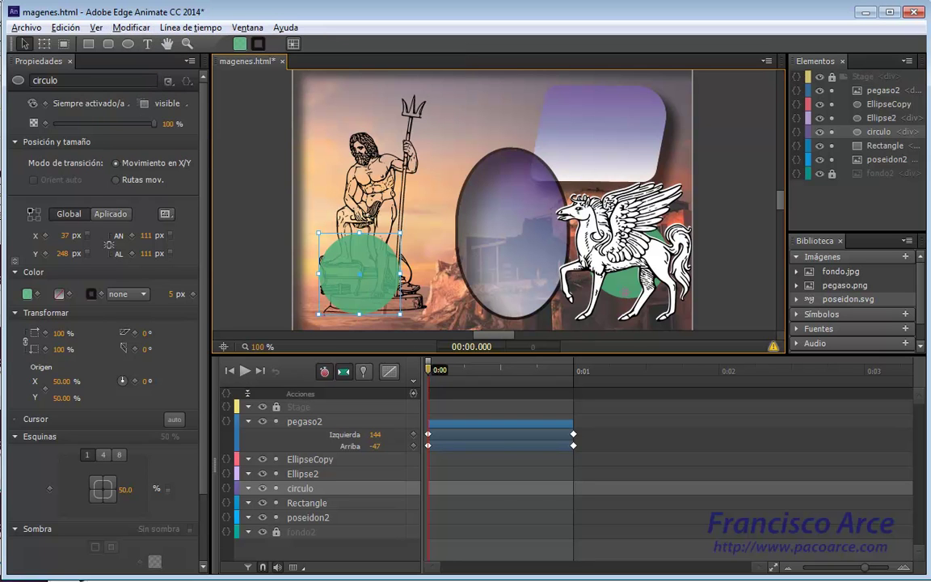
Shift circulo slightly to the right and move pegaso2 over Ellipse2, at about X 195, Y 141 px.
left_click(629, 253, "shift")
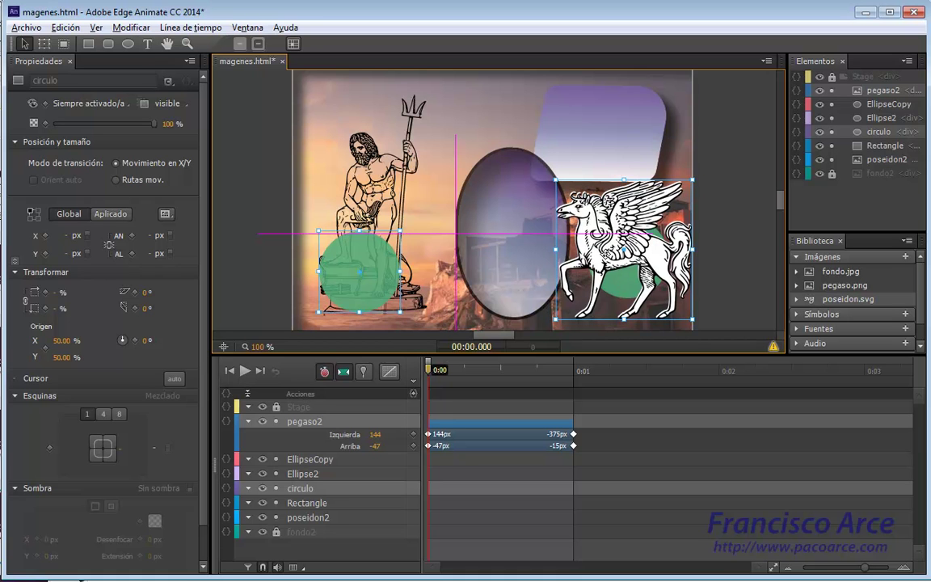
key("ctrl+z")
key("ctrl+z")
key("ctrl+z")
left_click_drag(507, 176, 508, 228)
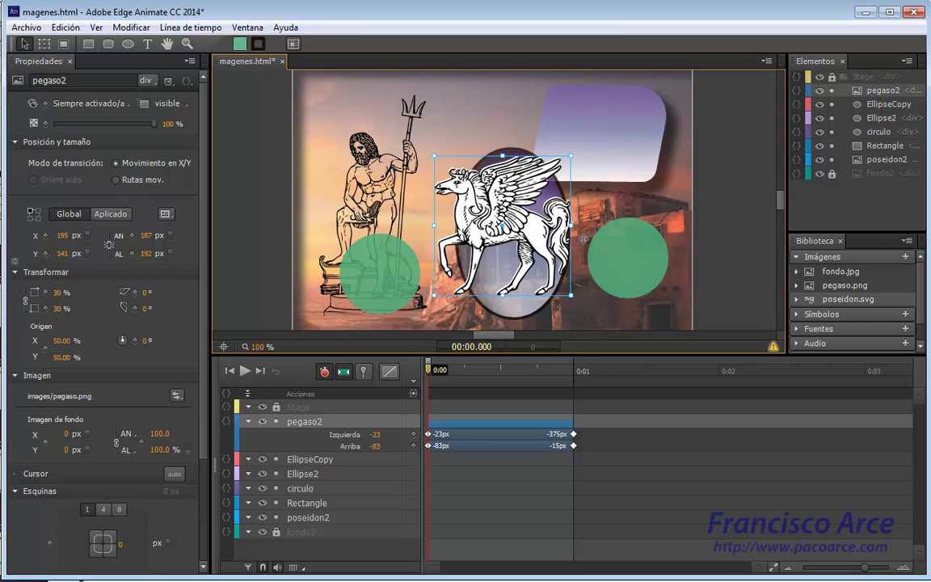
Align the top edges of the two green circles, EllipseCopy and circulo.
left_click(624, 254)
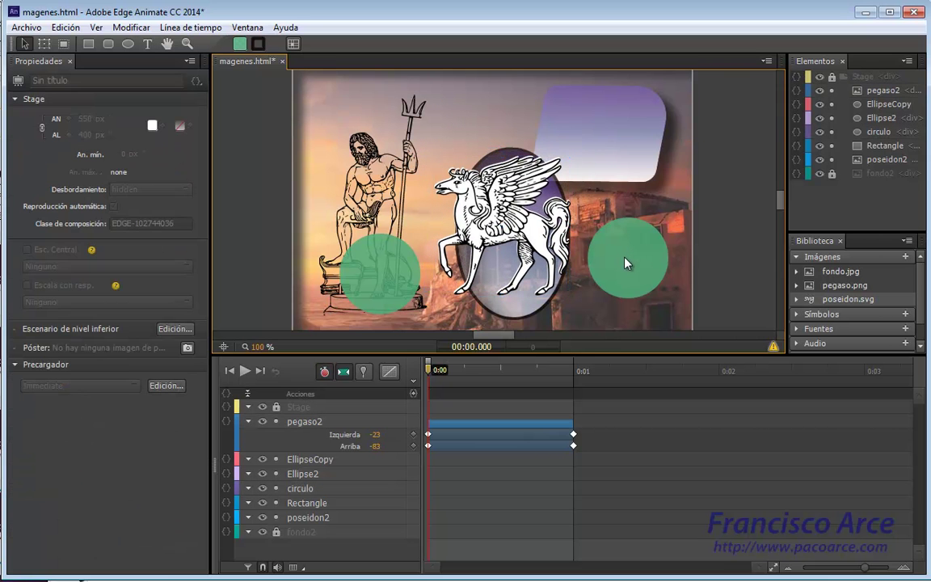
left_click(626, 262)
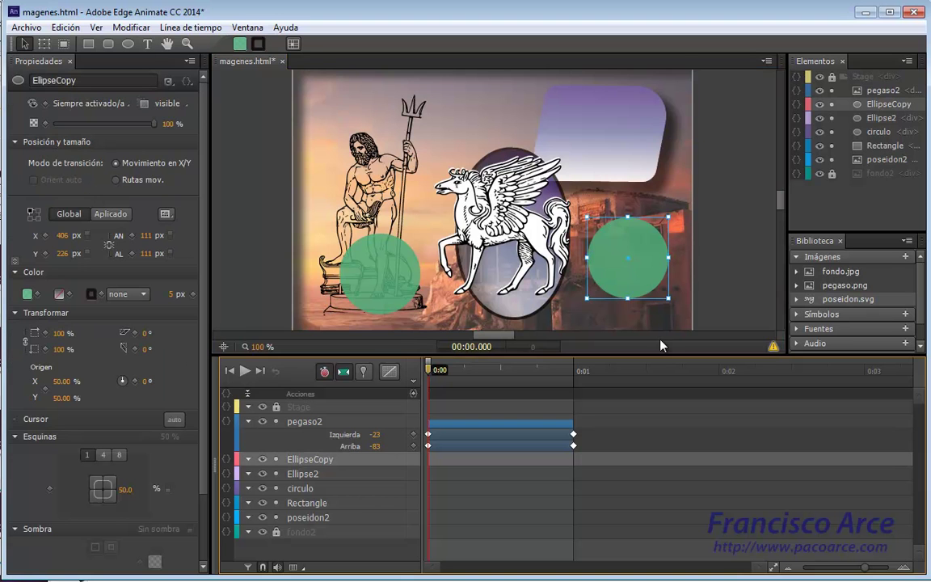
left_click(386, 271, "shift")
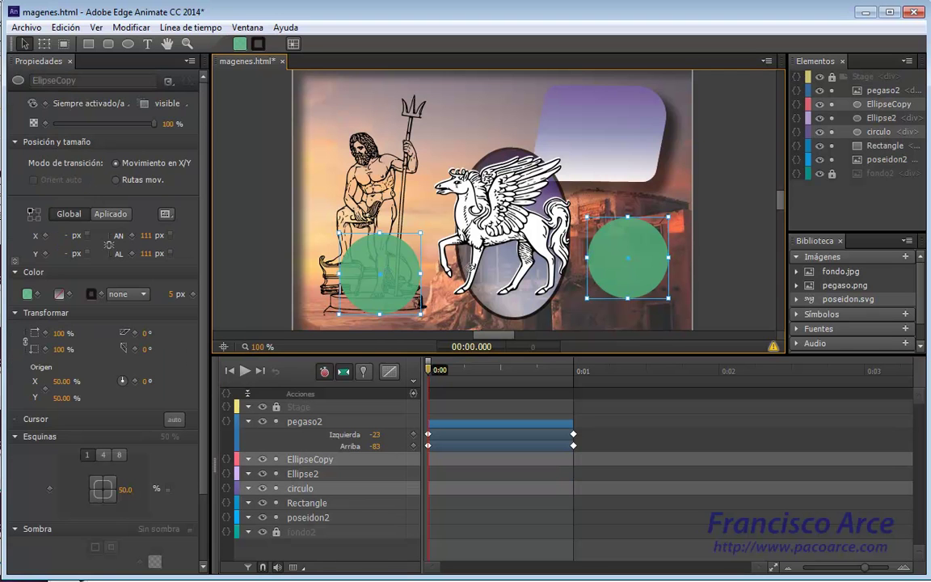
left_click(127, 29)
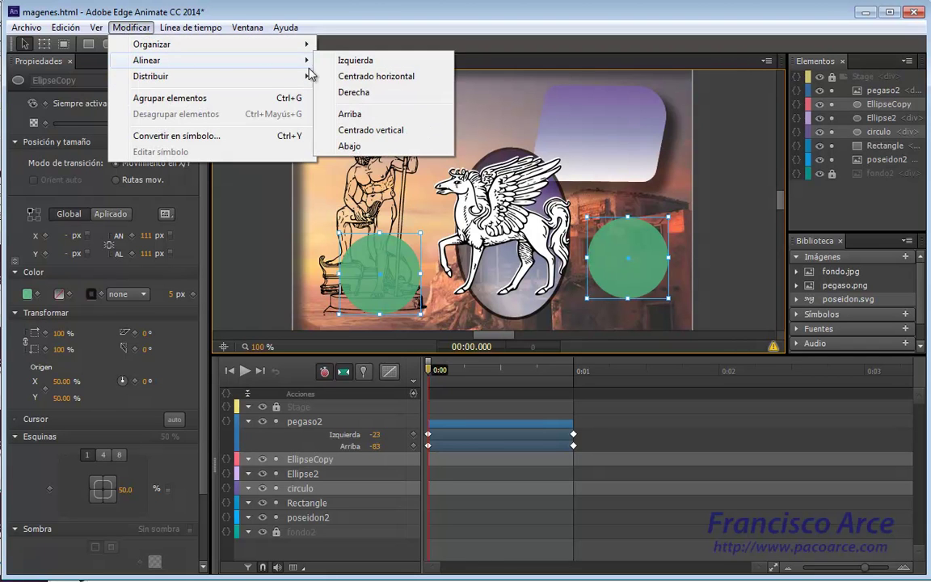
left_click(350, 115)
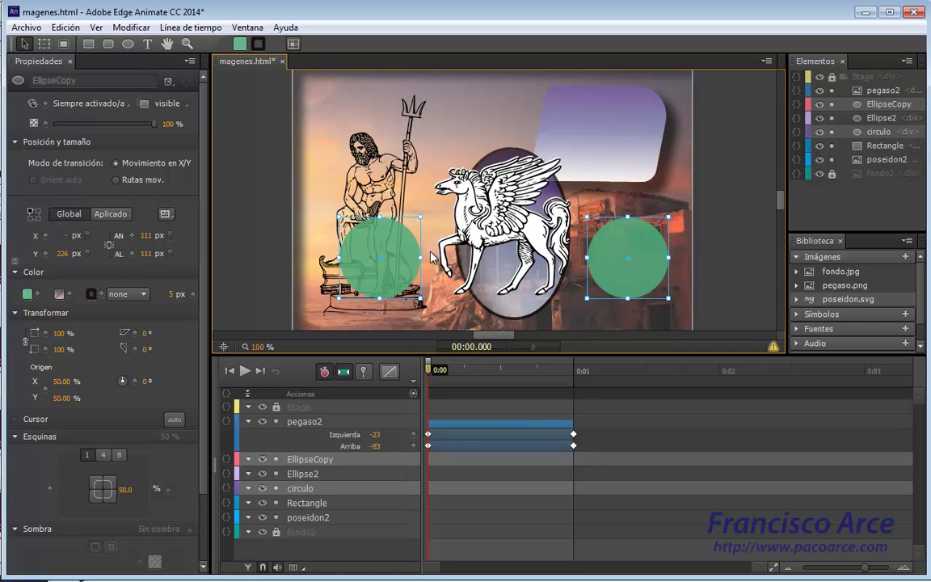
Align Rectangle and EllipseCopy with each other by their vertical centres.
left_click(642, 137)
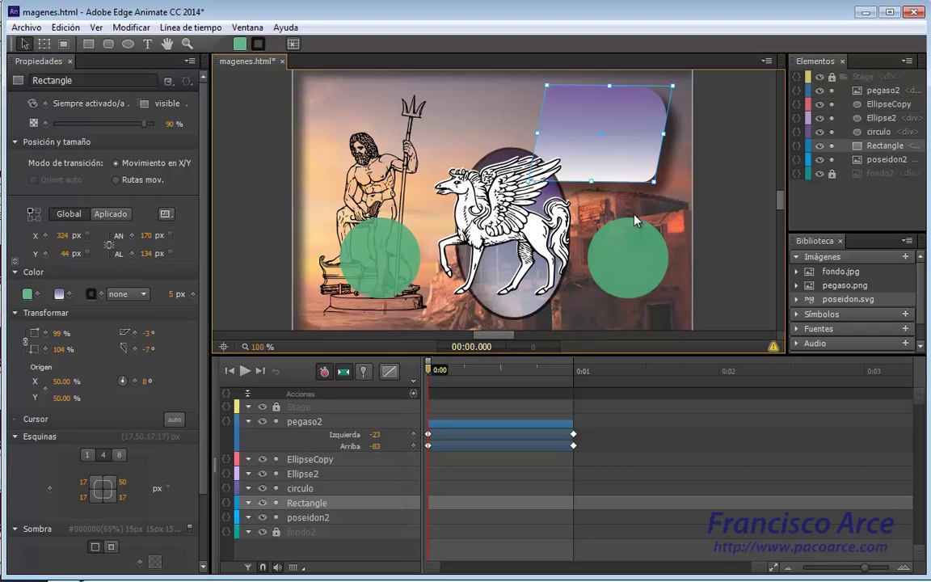
left_click(625, 255, "shift")
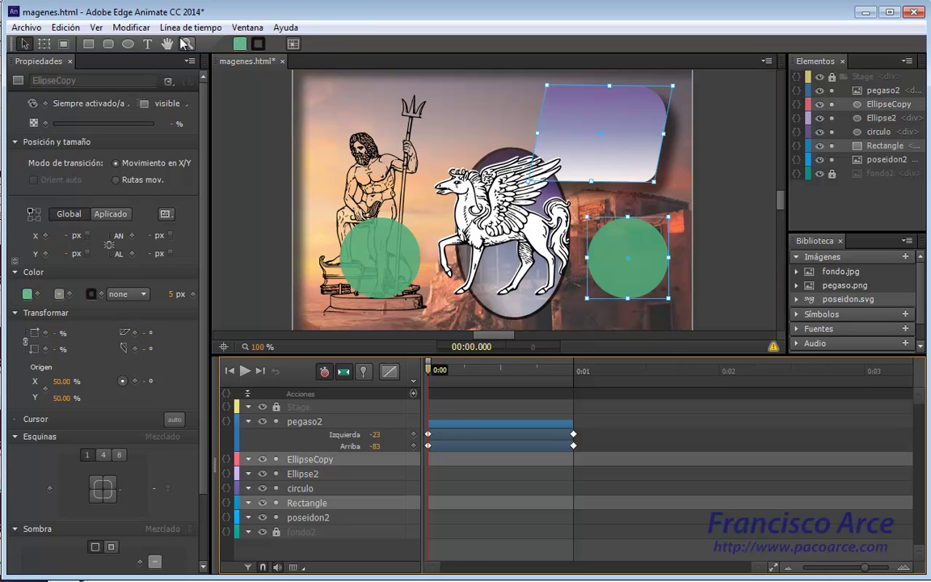
left_click(143, 31)
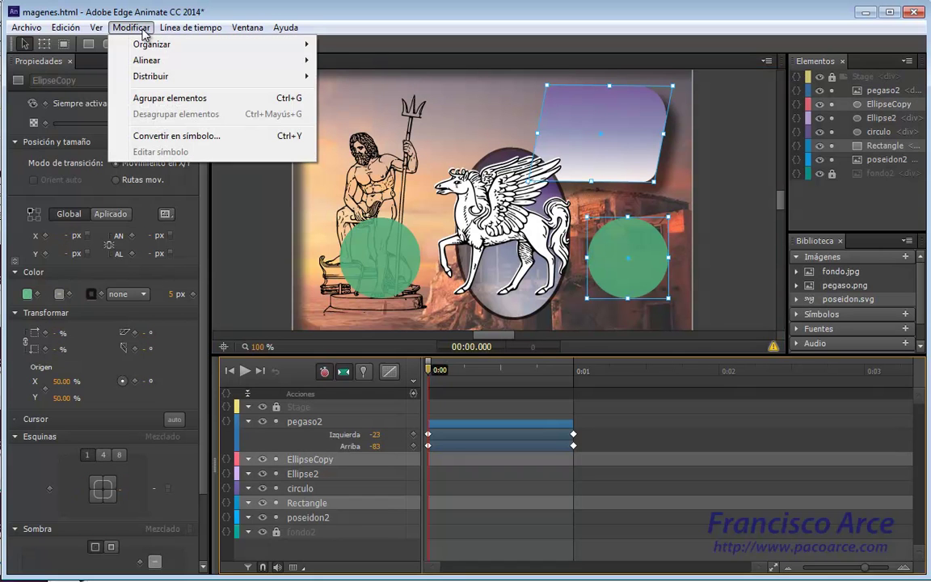
mouse_move(140, 63)
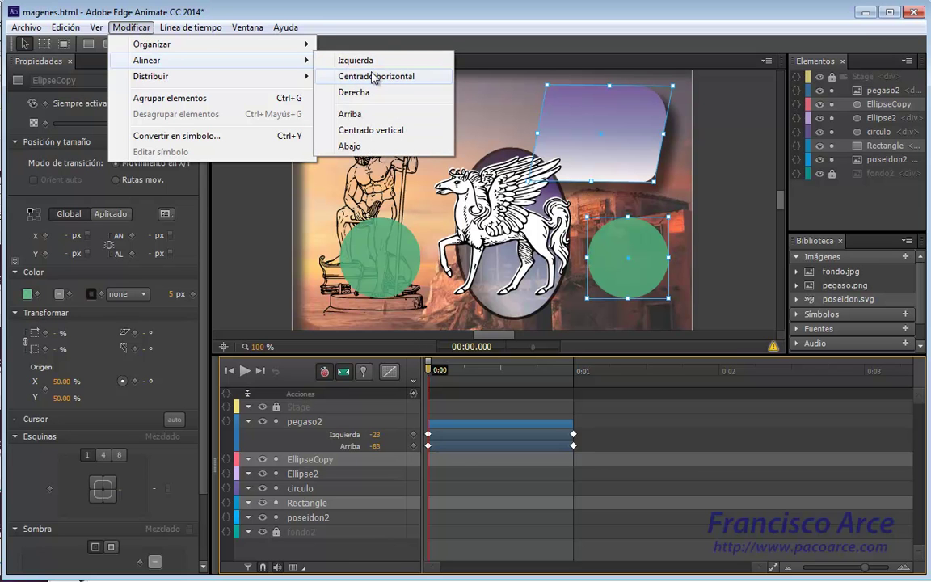
left_click(385, 138)
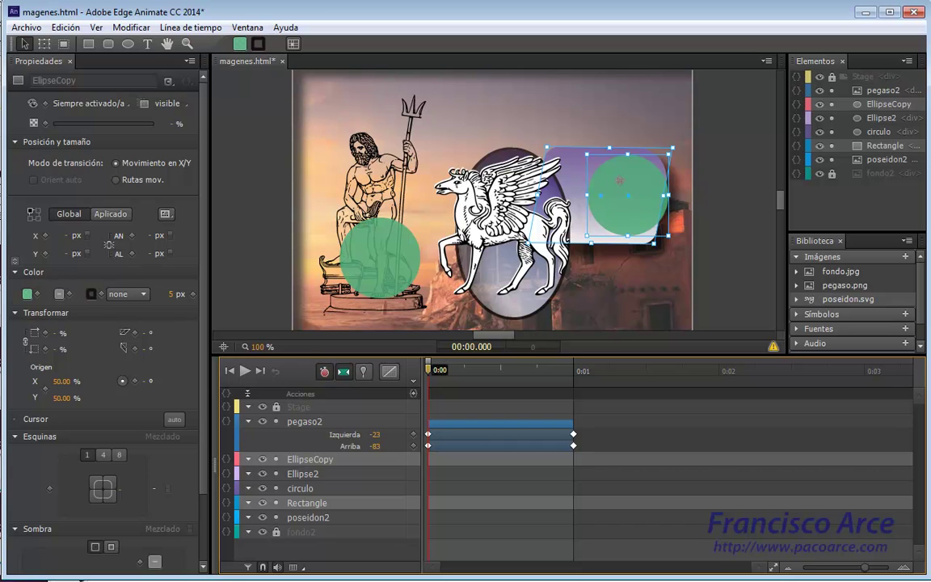
Separate the overlapping shapes, moving Rectangle up above the circle and EllipseCopy down to about X 399, Y 248 px.
left_click_drag(616, 203, 642, 141)
left_click(570, 212)
left_click_drag(632, 178, 632, 201)
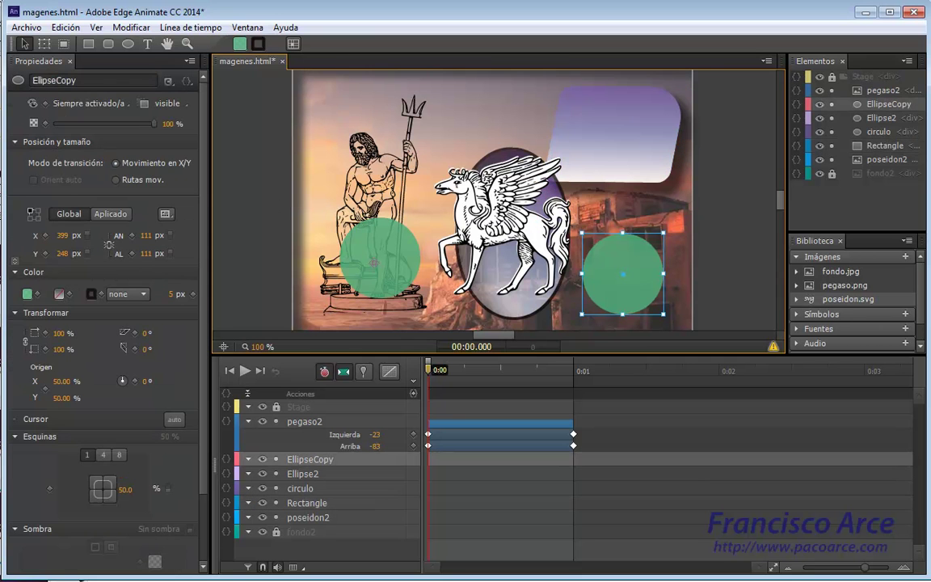
Align the bottom edges of the two green circles, EllipseCopy and circulo.
left_click(382, 263)
left_click(616, 274)
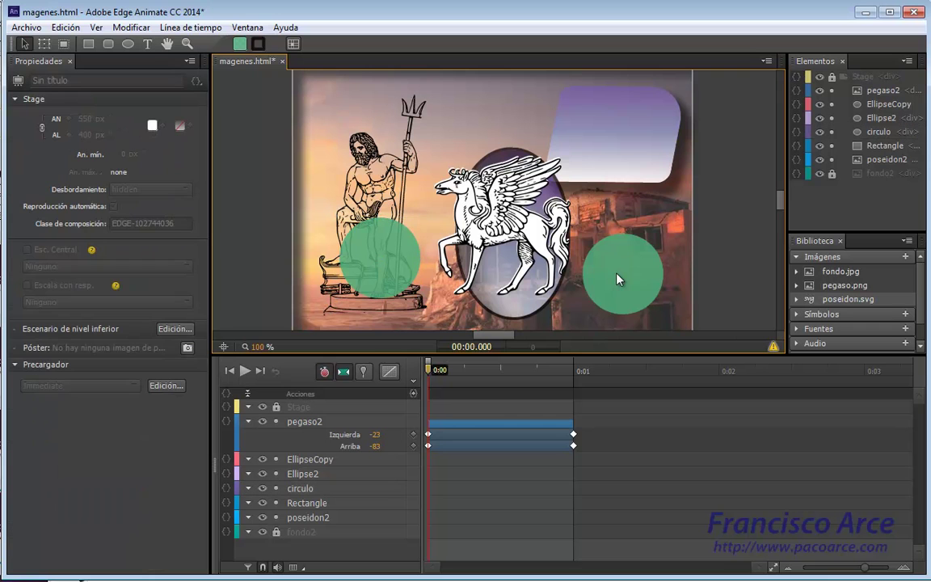
left_click(350, 463)
left_click(399, 280, "shift")
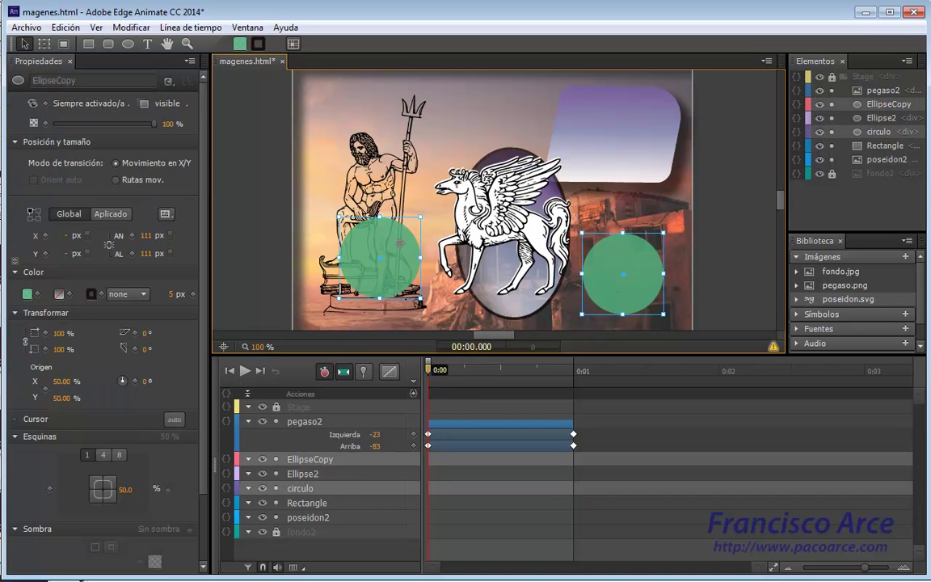
left_click(131, 27)
mouse_move(162, 59)
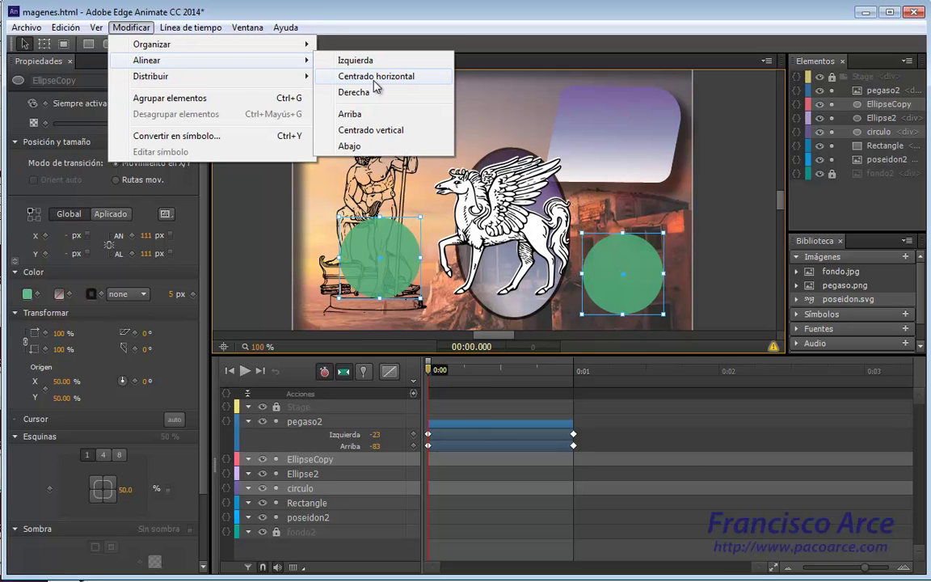
left_click(351, 146)
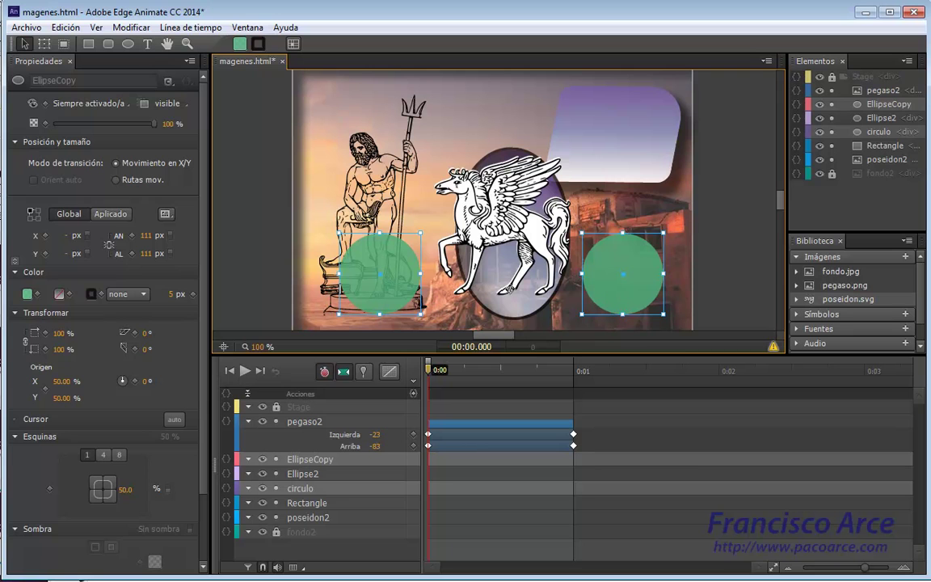
Shift Ellipse2 left behind the pegasus to about X 207, Y 127 px and move Rectangle to about X 352, Y 34 px.
left_click(450, 252)
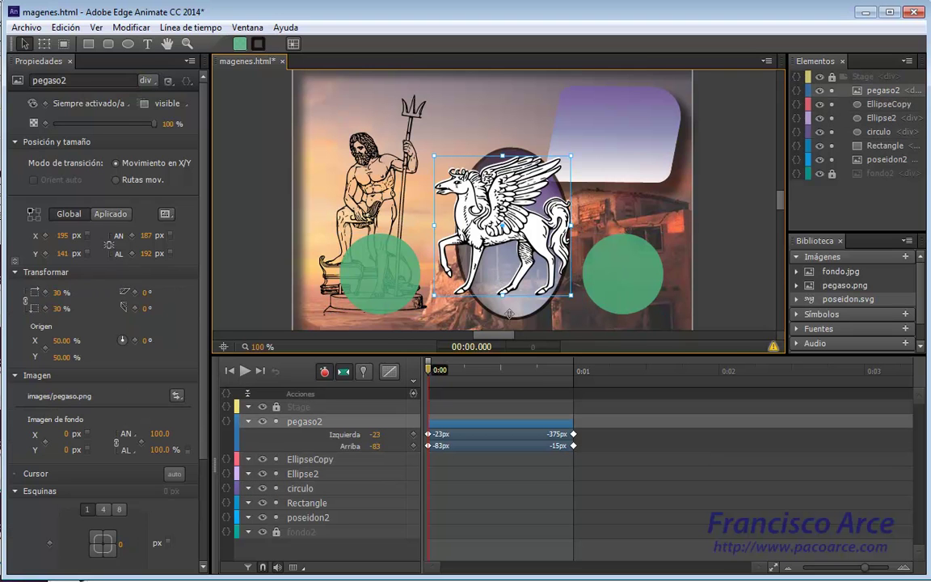
left_click_drag(512, 314, 481, 278)
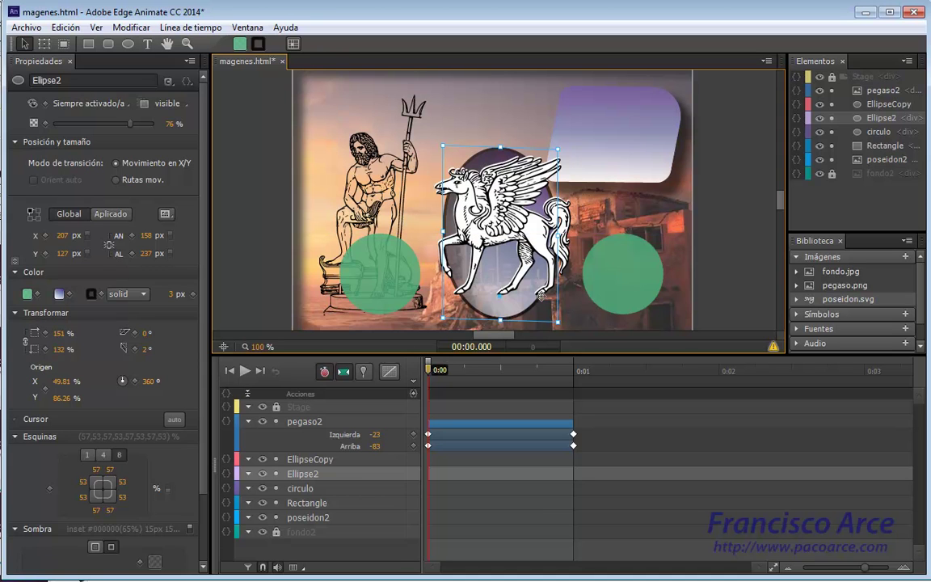
left_click_drag(603, 158, 611, 150)
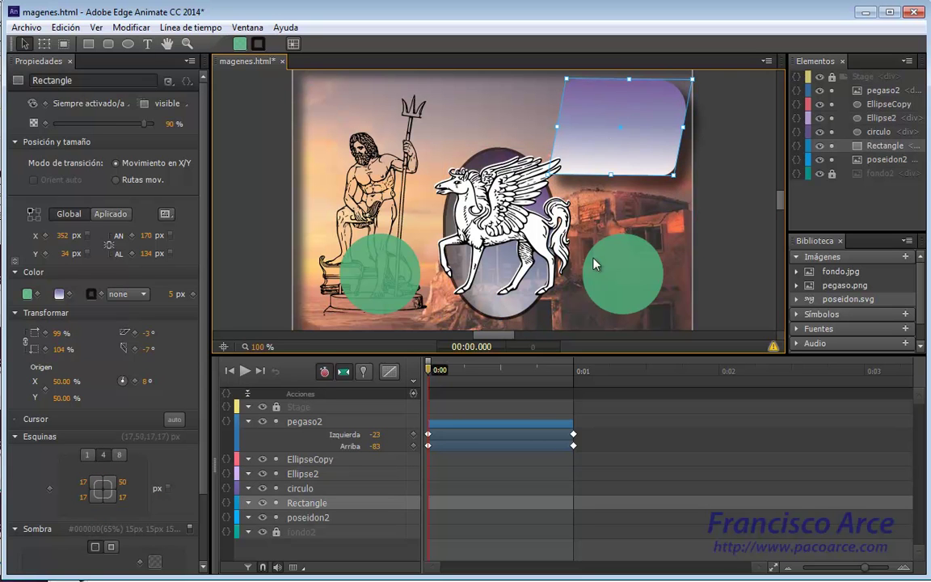
left_click(450, 205)
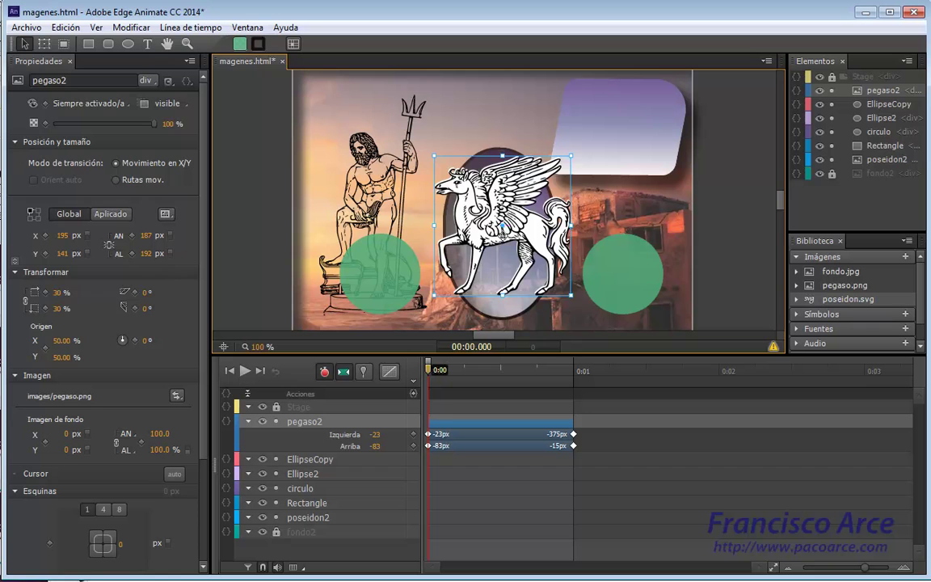